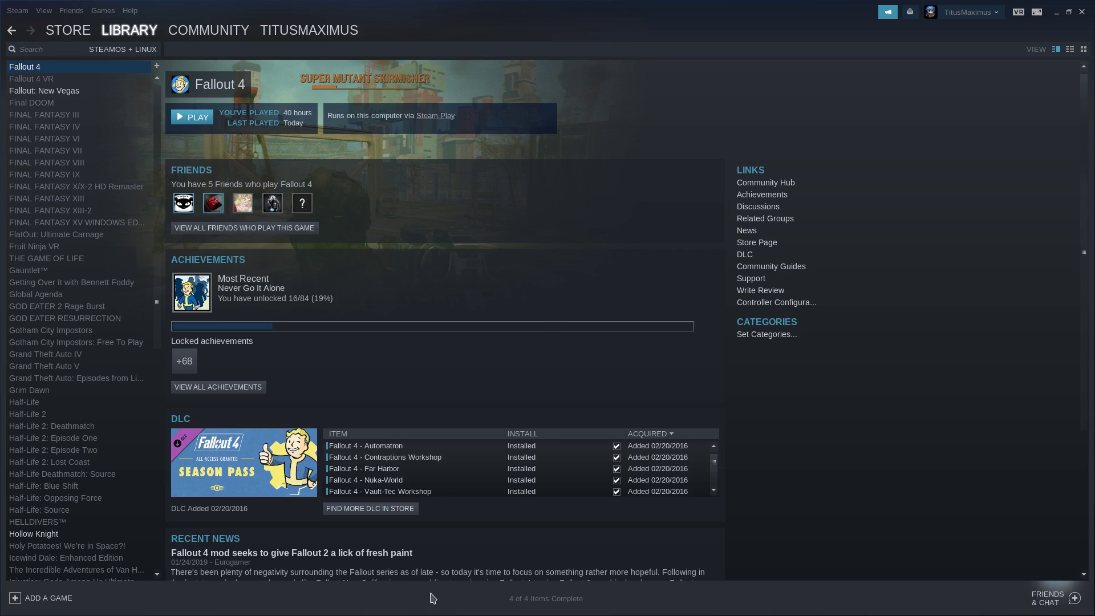
Search Pamac for winetricks, confirm version 20181203-1 is installed, then close Pamac.
key("super+e")
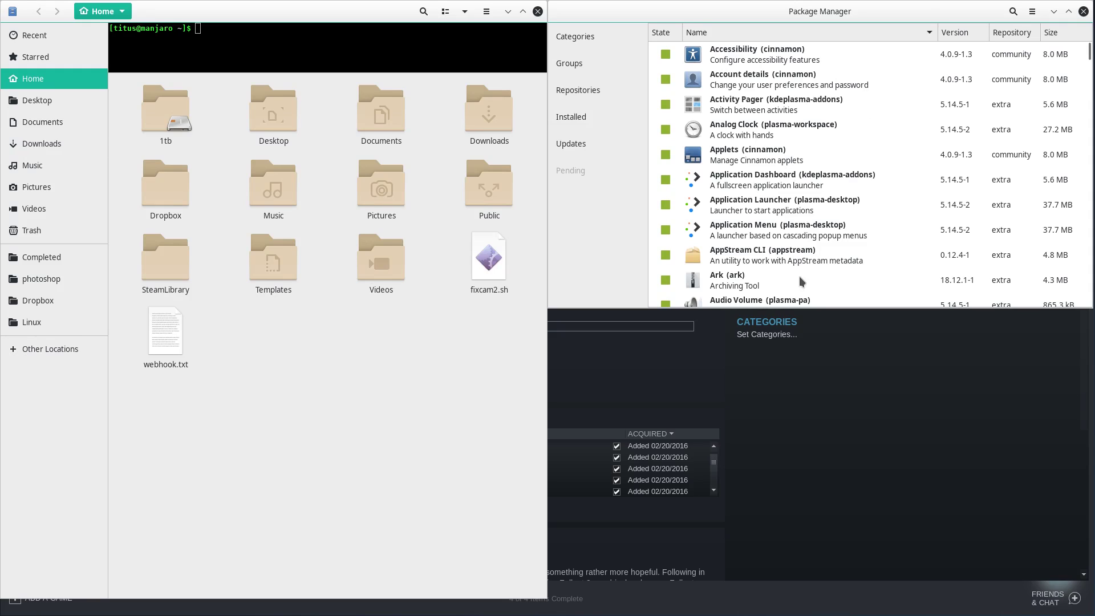
left_click(1013, 12)
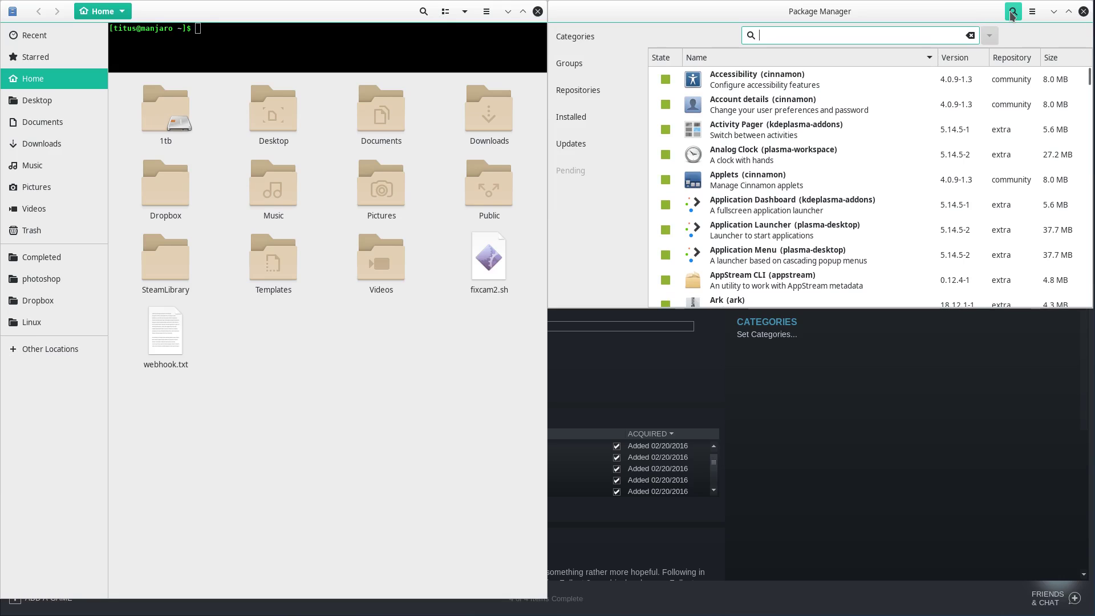
type("winetricks")
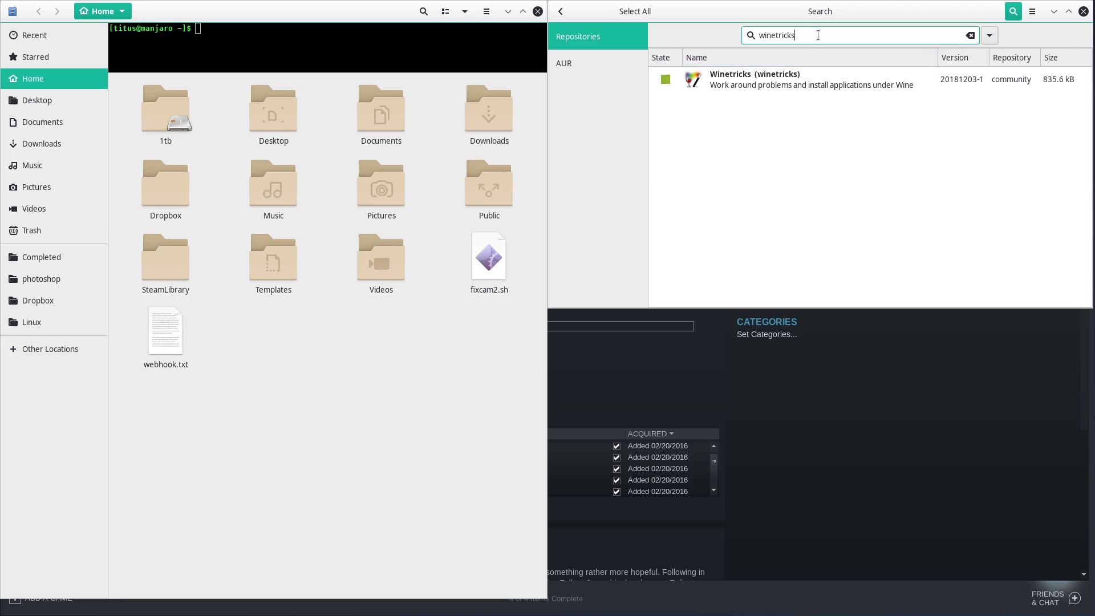
left_click_drag(812, 36, 776, 34)
left_click(1084, 12)
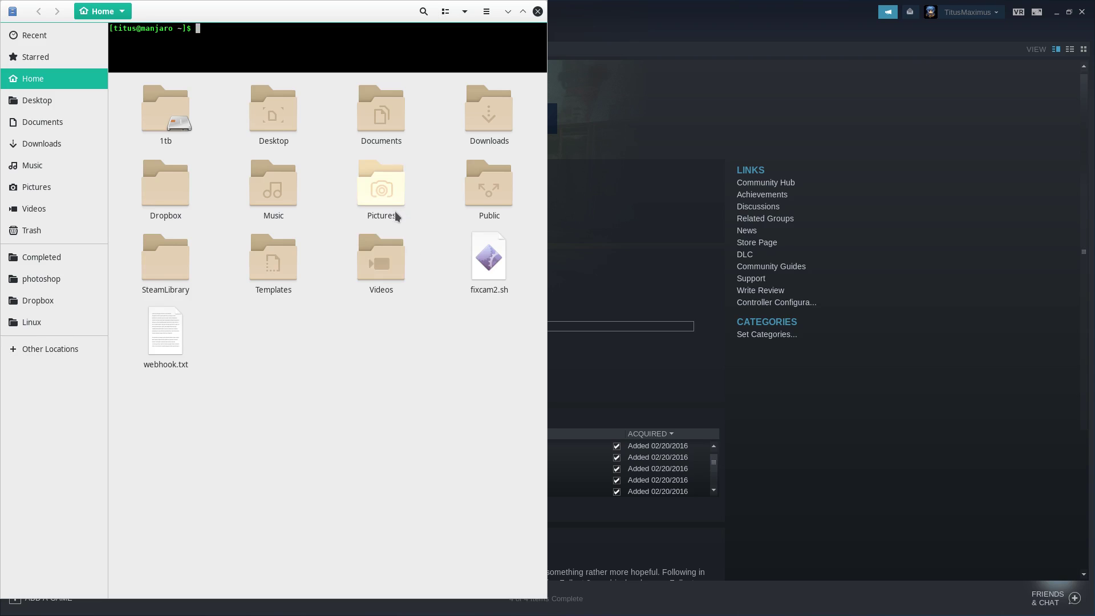
Open Fallout 4's install folder from its Steam Properties via Local Files > Browse Local Files.
double_click(173, 117)
left_click(538, 11)
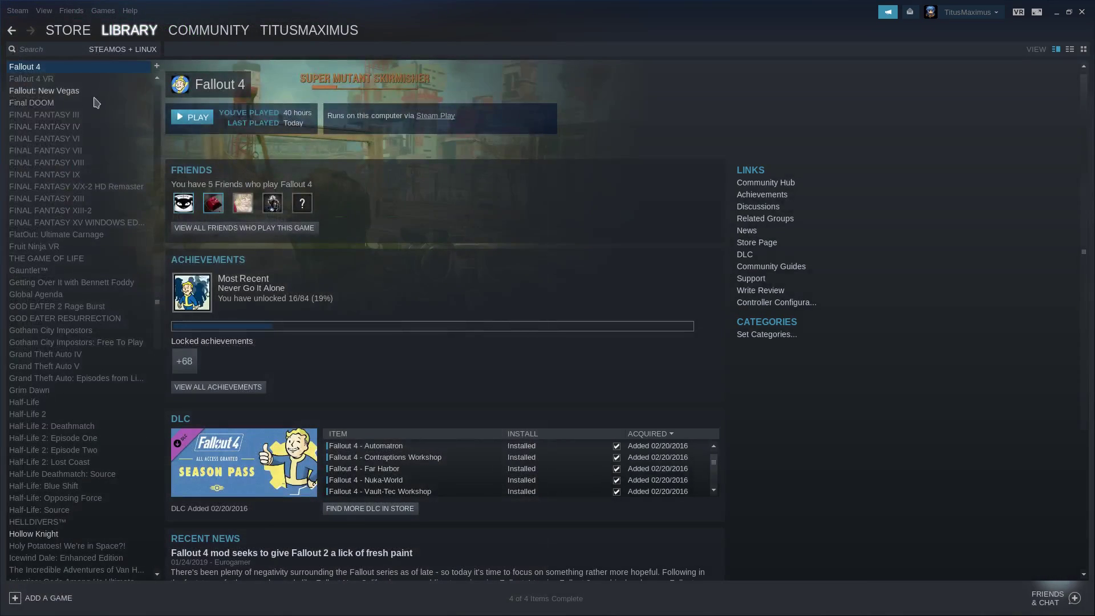
right_click(52, 67)
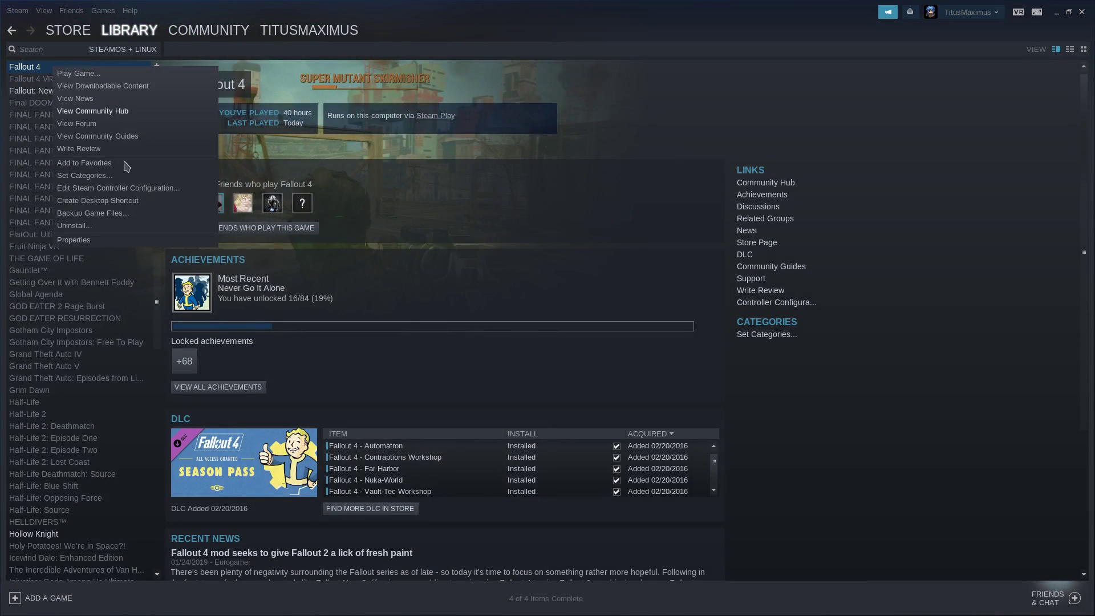
left_click(74, 240)
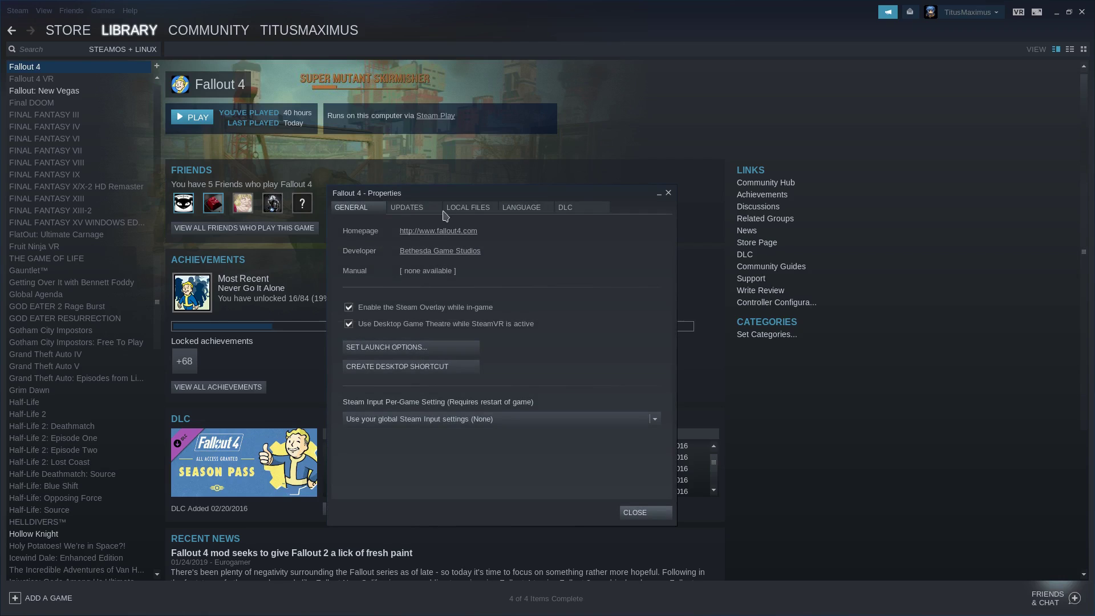
left_click(475, 208)
left_click(398, 253)
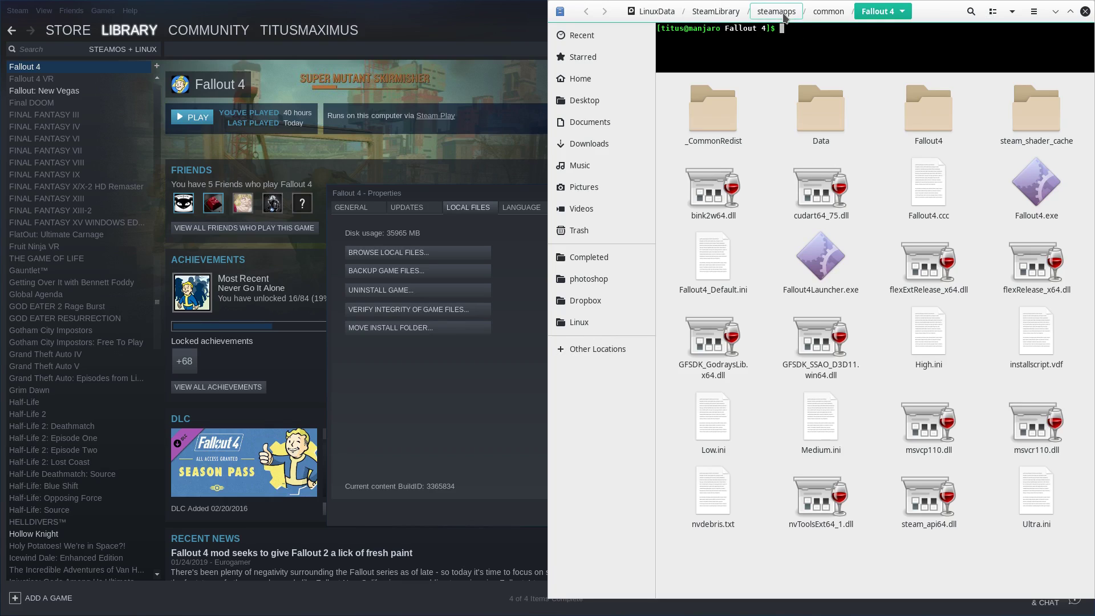
Navigate from steamapps through compatdata and 377160 into the pfx prefix folder.
left_click(776, 12)
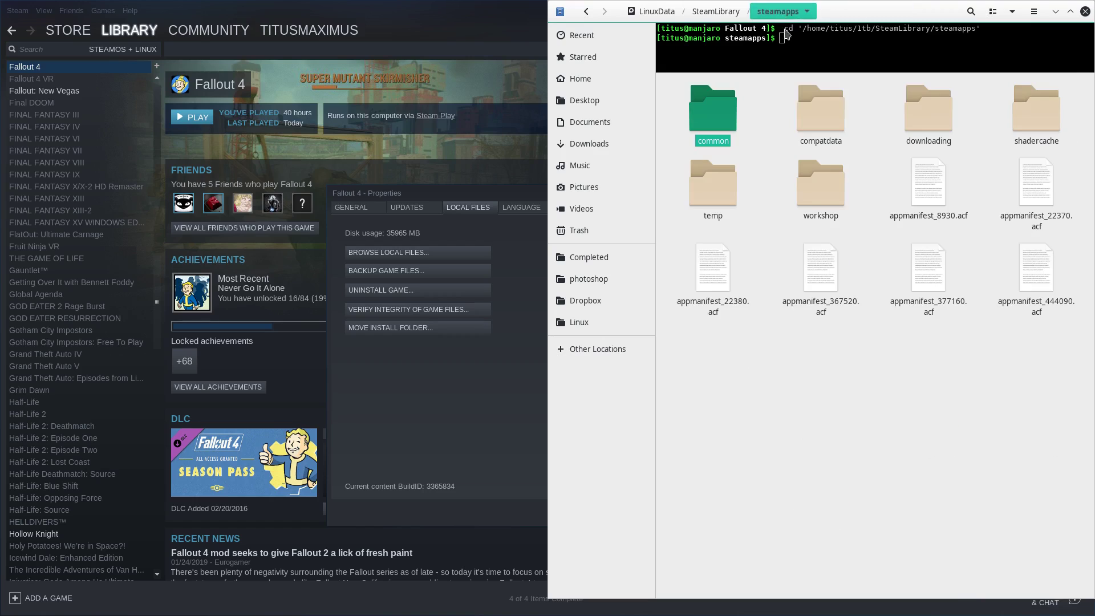
double_click(823, 114)
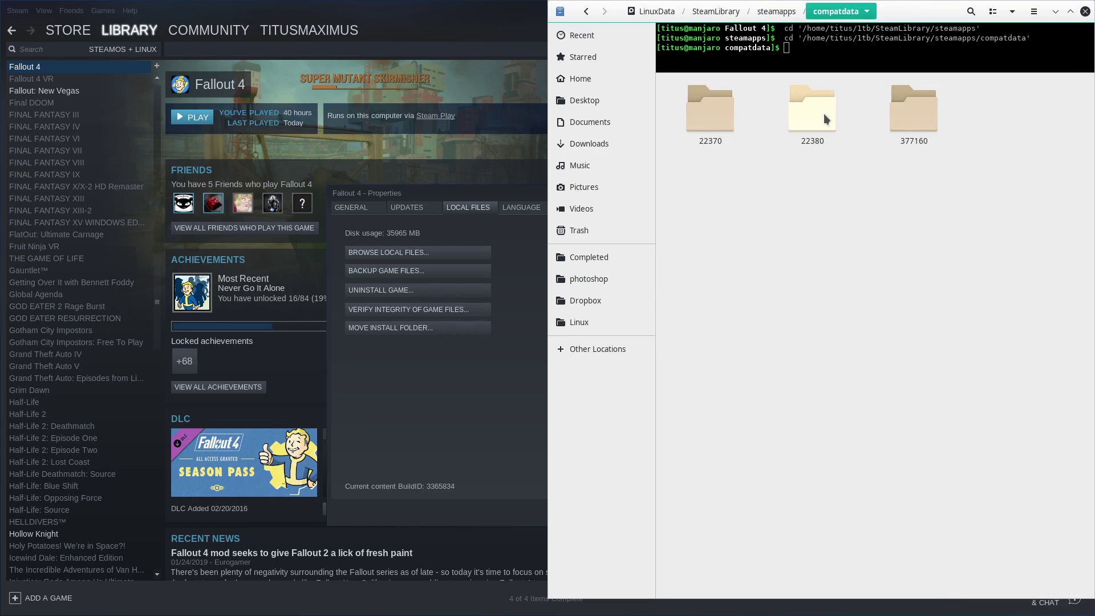
left_click(924, 101)
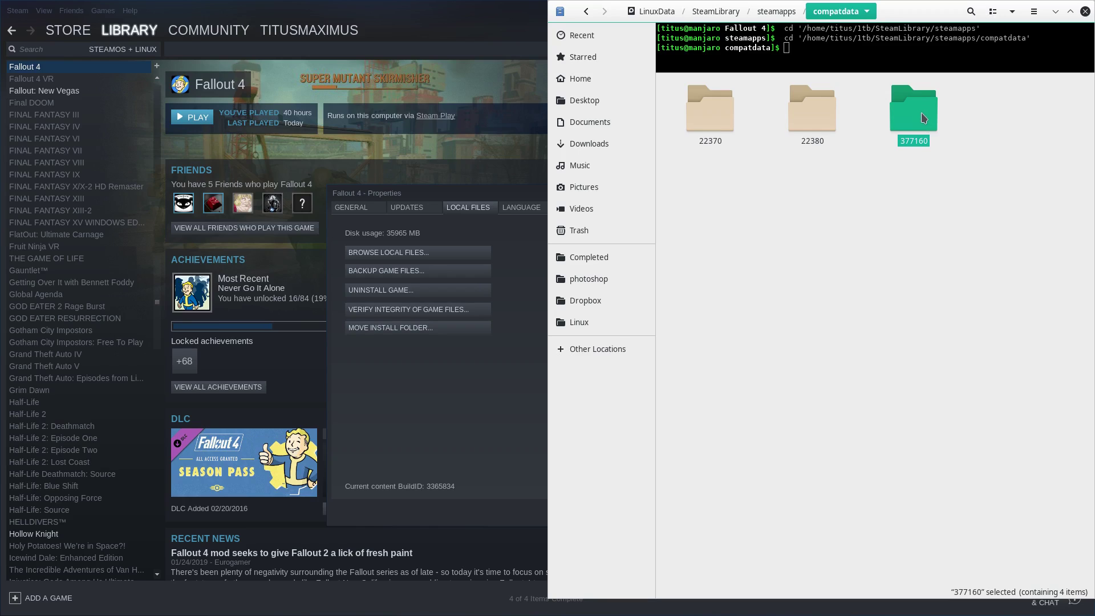
double_click(922, 115)
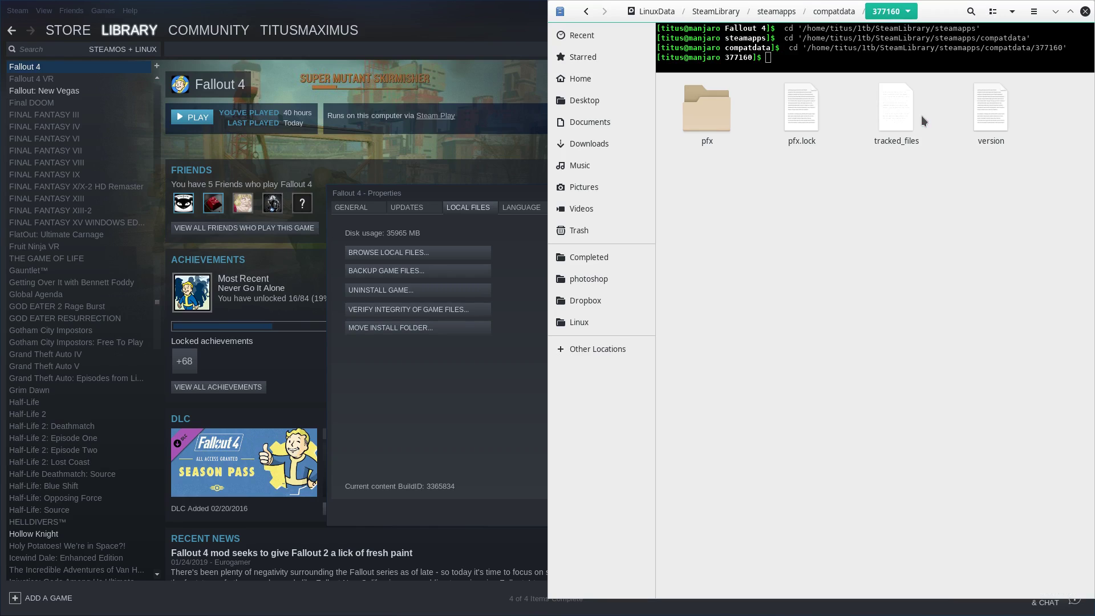
double_click(707, 118)
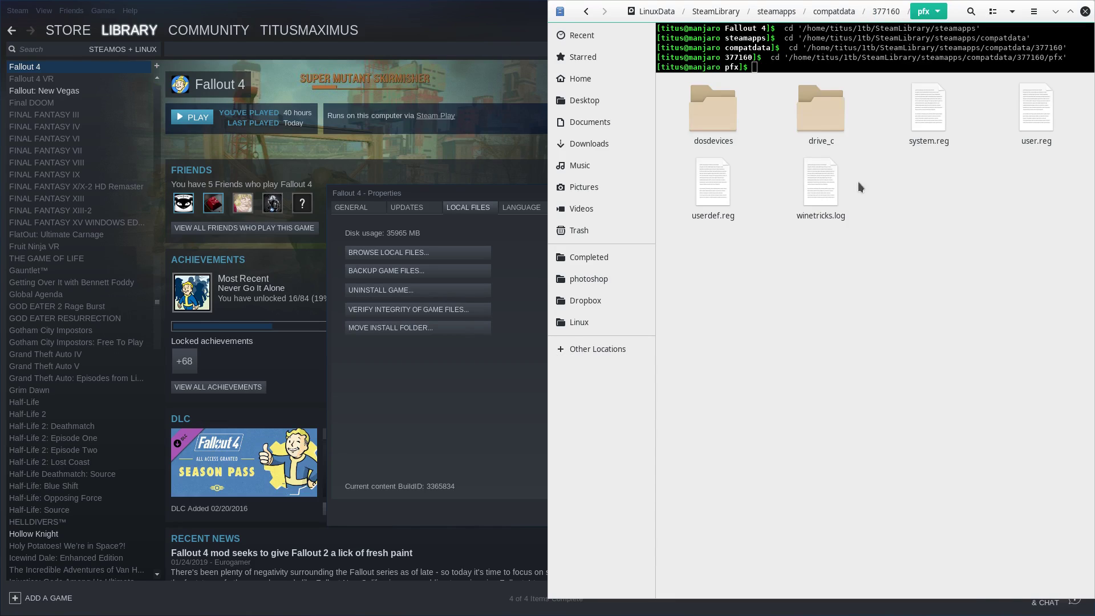
right_click(924, 283)
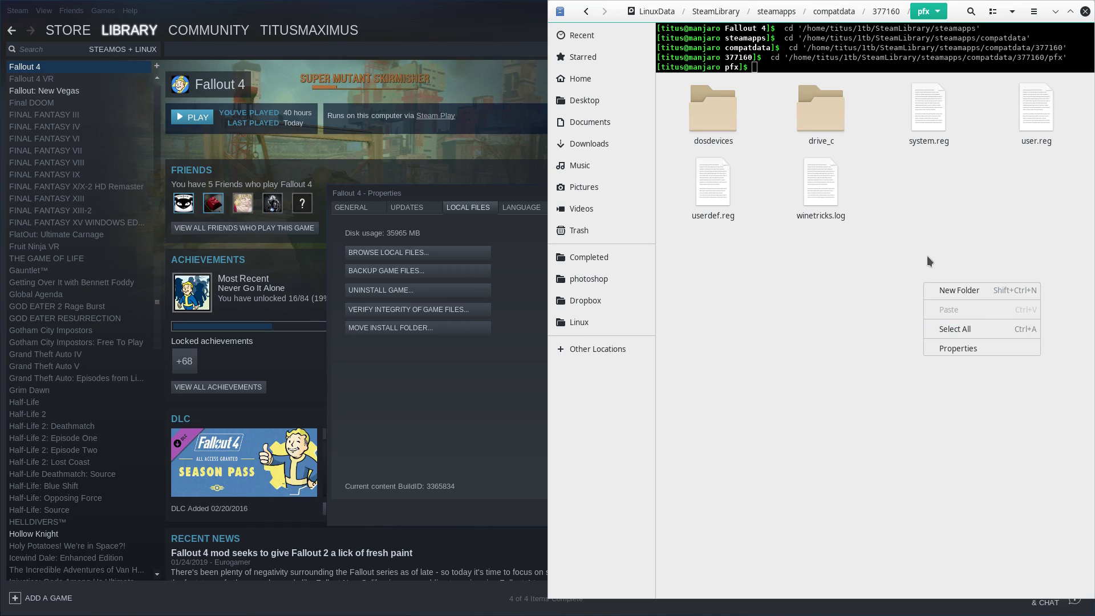
left_click(791, 69)
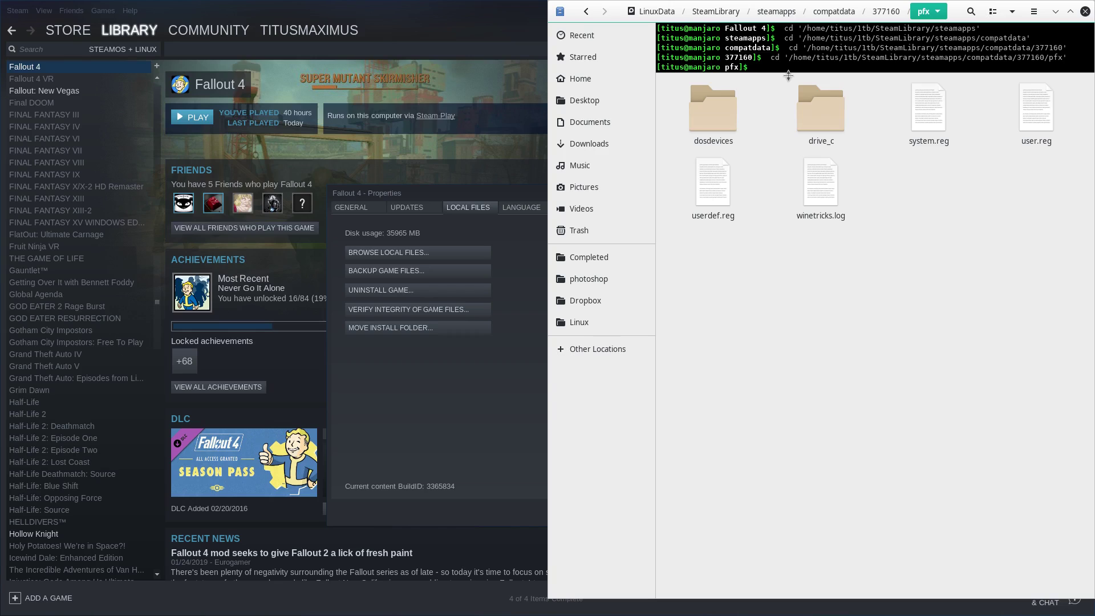
Enlarge the terminal pane, print the pfx path with pwd, and copy it.
left_click_drag(791, 73, 795, 219)
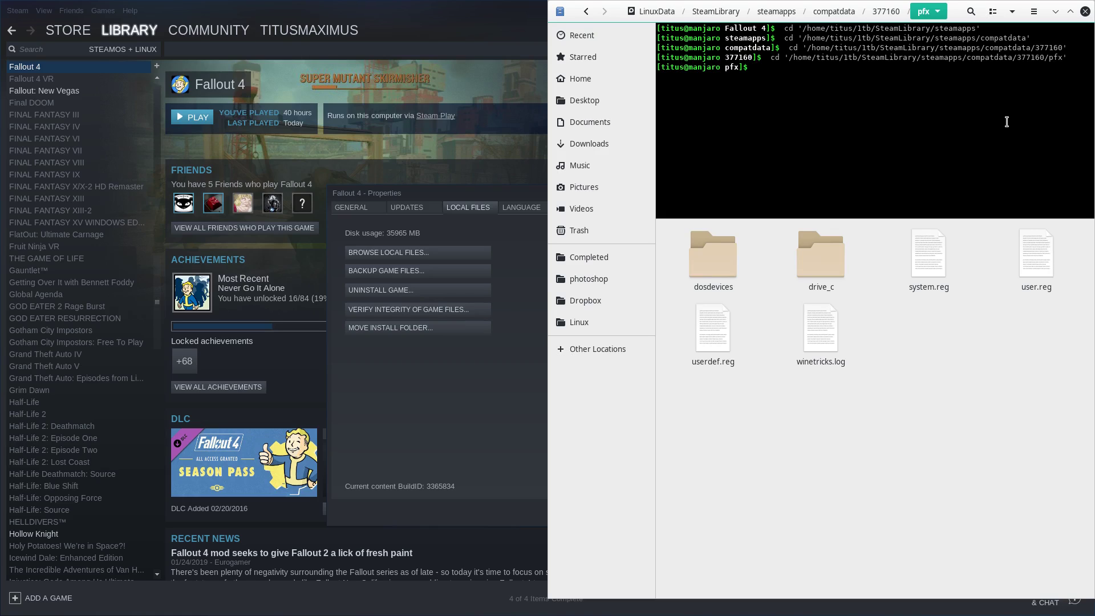
type("WINEARCH=win64")
key("BackSpace")
key("BackSpace")
key("BackSpace")
key("BackSpace")
key("BackSpace")
key("BackSpace")
key("BackSpace")
key("BackSpace")
key("BackSpace")
key("BackSpace")
key("BackSpace")
key("BackSpace")
key("BackSpace")
key("BackSpace")
type("pwd")
key("Return")
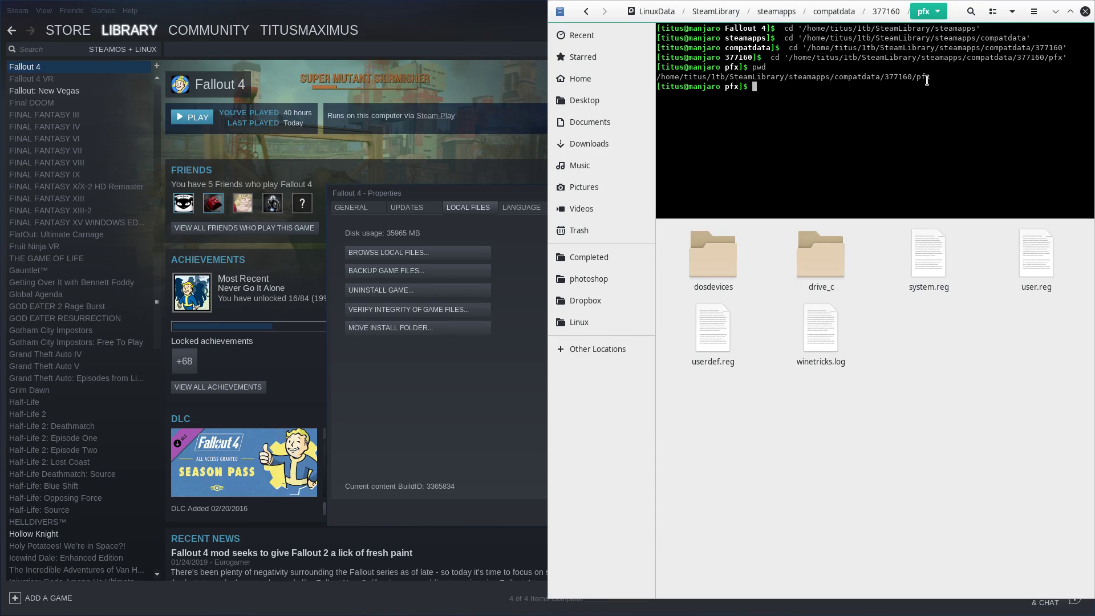
left_click_drag(928, 79, 654, 76)
key("ctrl+c")
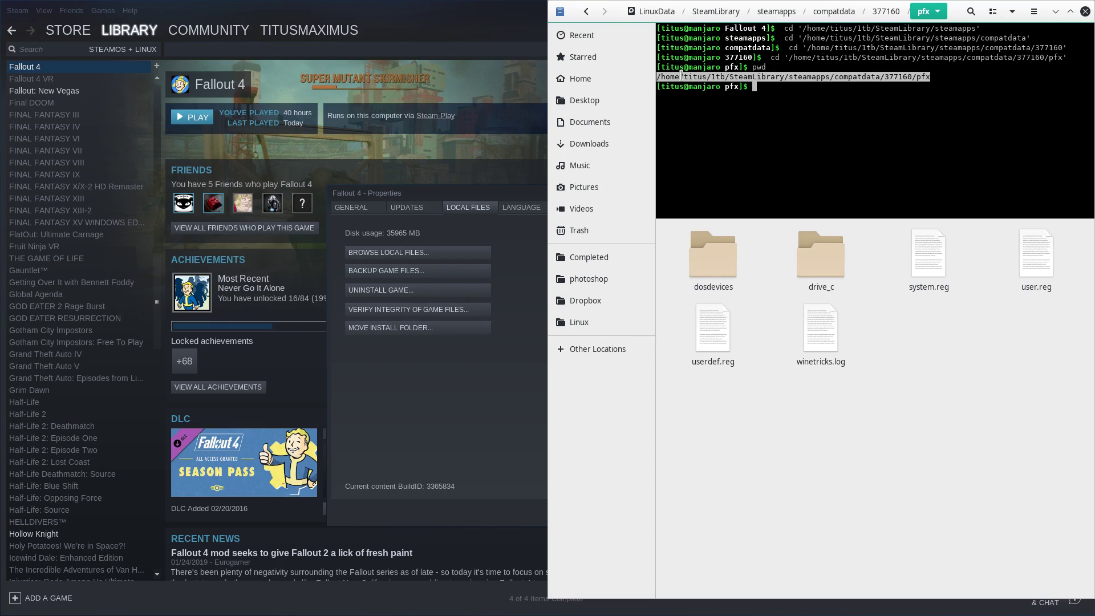
left_click(840, 103)
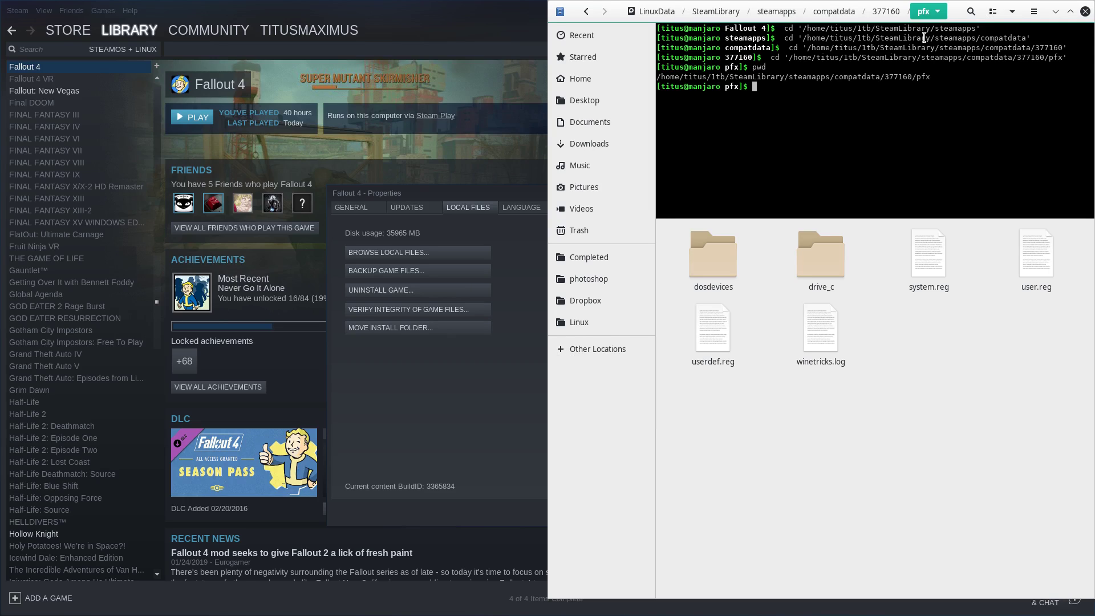
Run WINEARCH=win64 WINEPREFIX='<pfx path>' winetricks xact.
type("WINEARCH=win64 WINEPREFIX='")
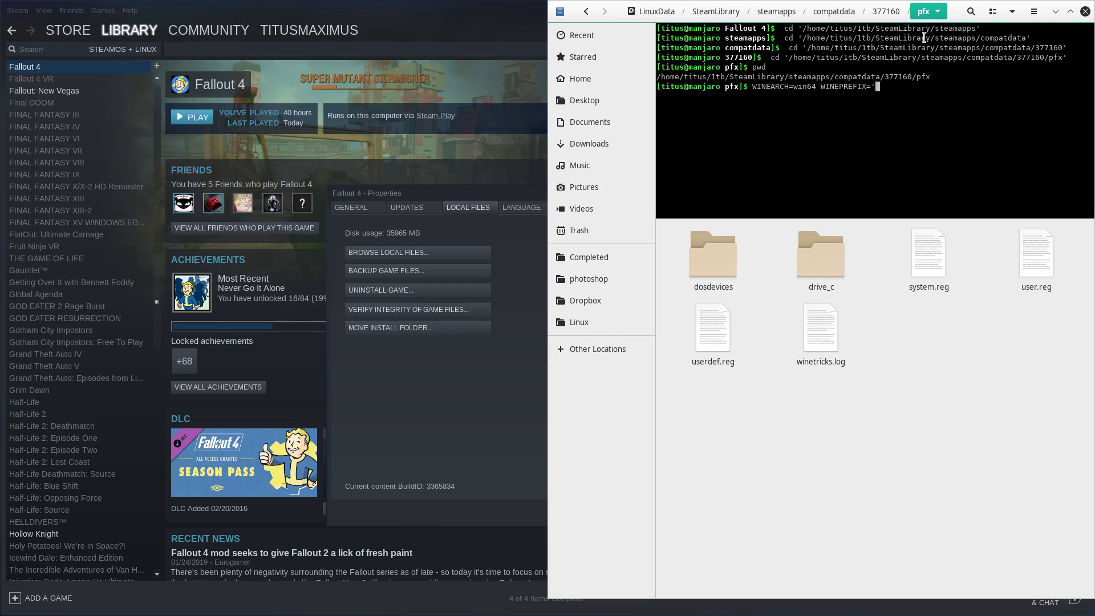
key("ctrl+shift+v")
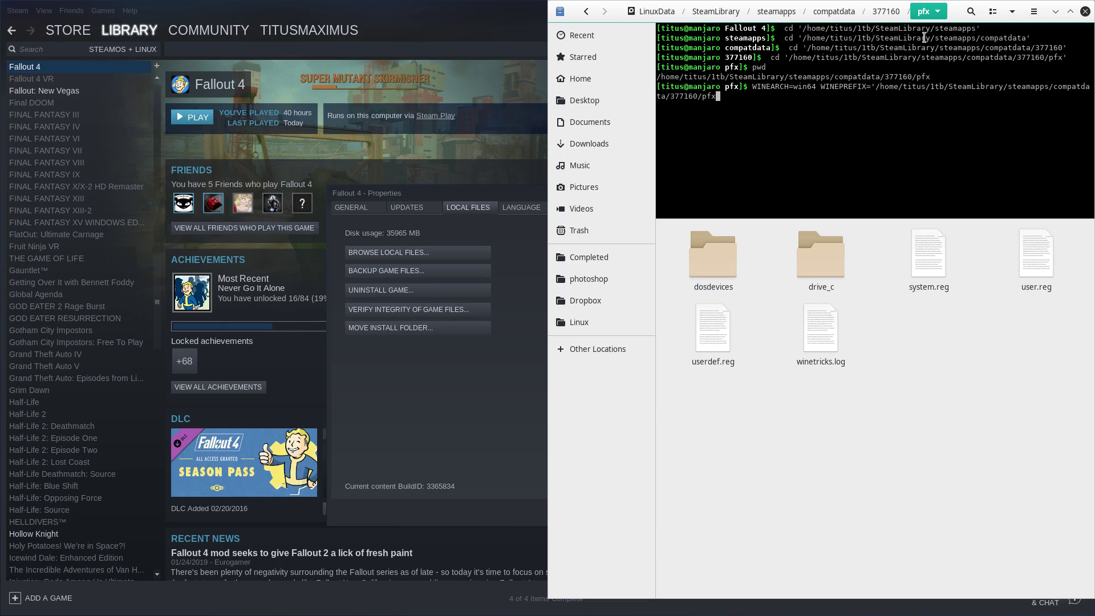
type("' winetricks xact")
key("Return")
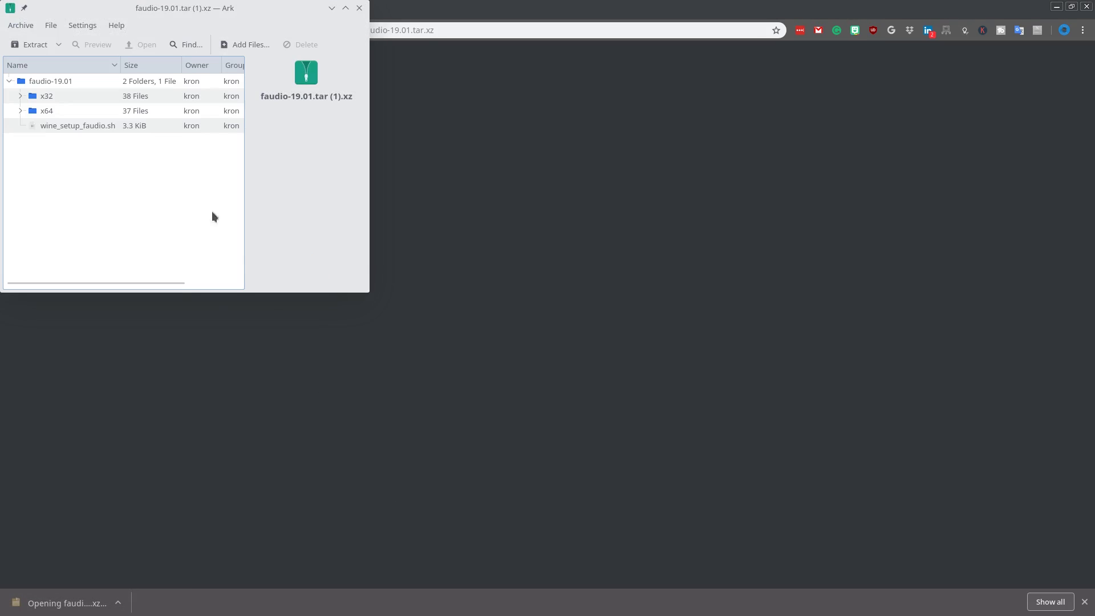
Cancel extracting the faudio-19.01 archive and close Ark.
left_click(30, 45)
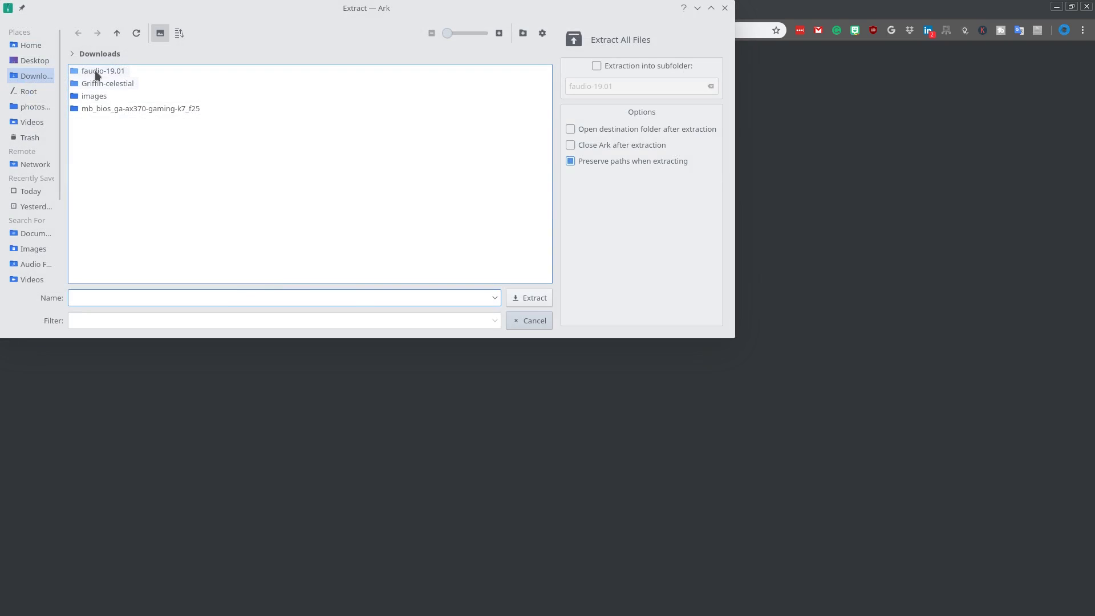
left_click(531, 323)
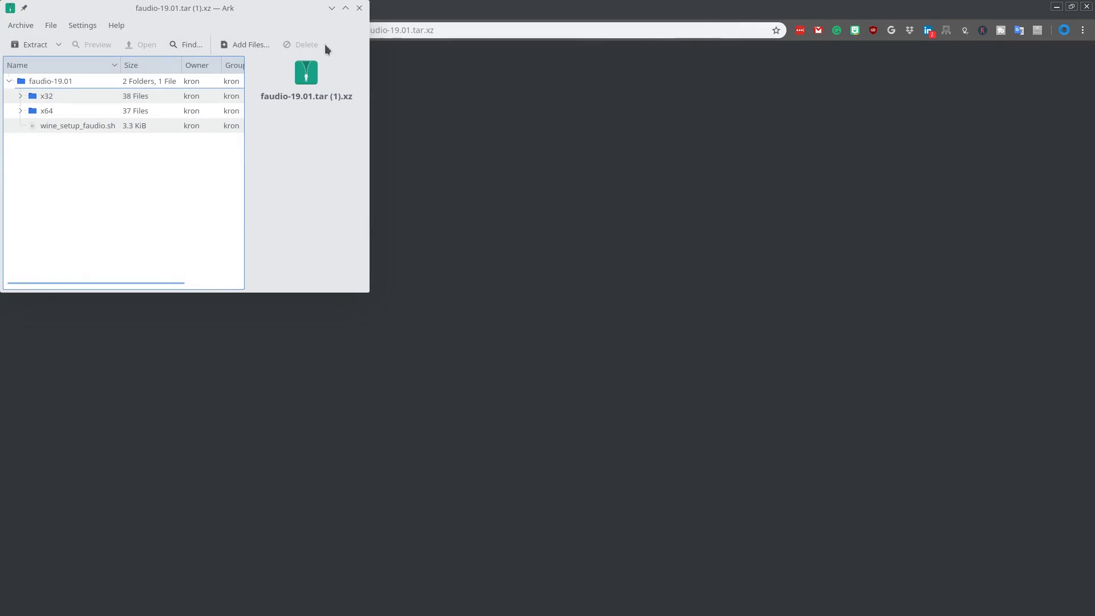
left_click(359, 8)
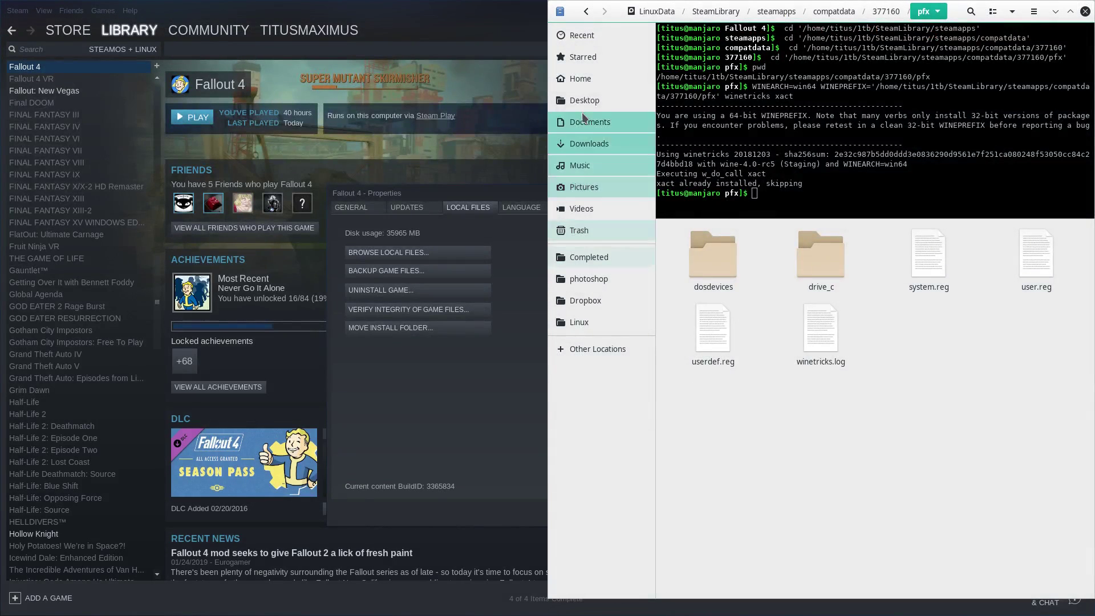
Copy all 37 DLLs from Downloads/faudio-19.01/x64.
left_click(604, 144)
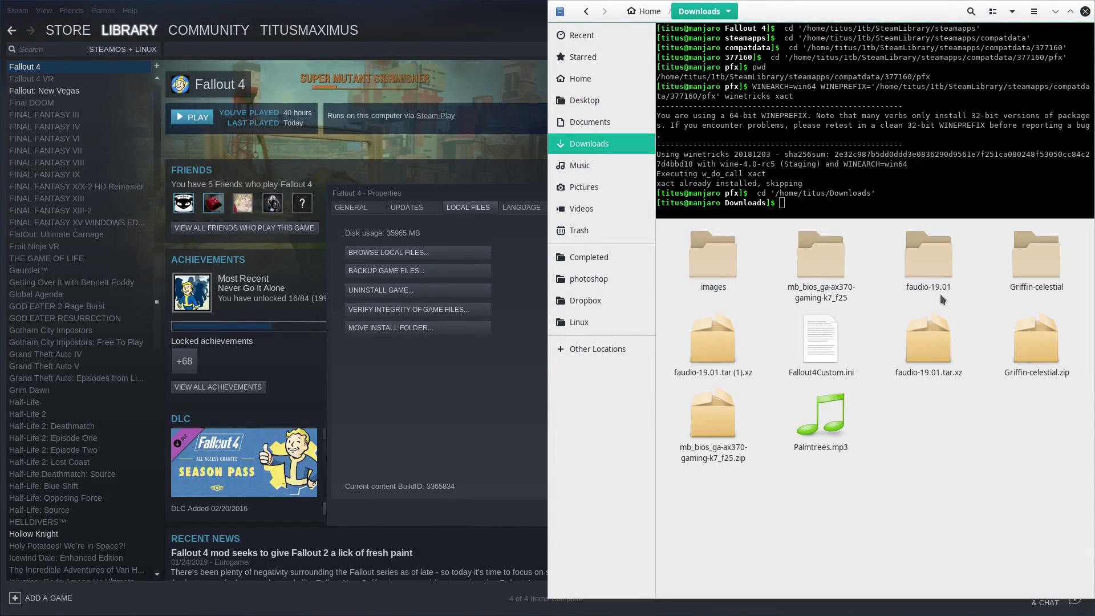
double_click(940, 288)
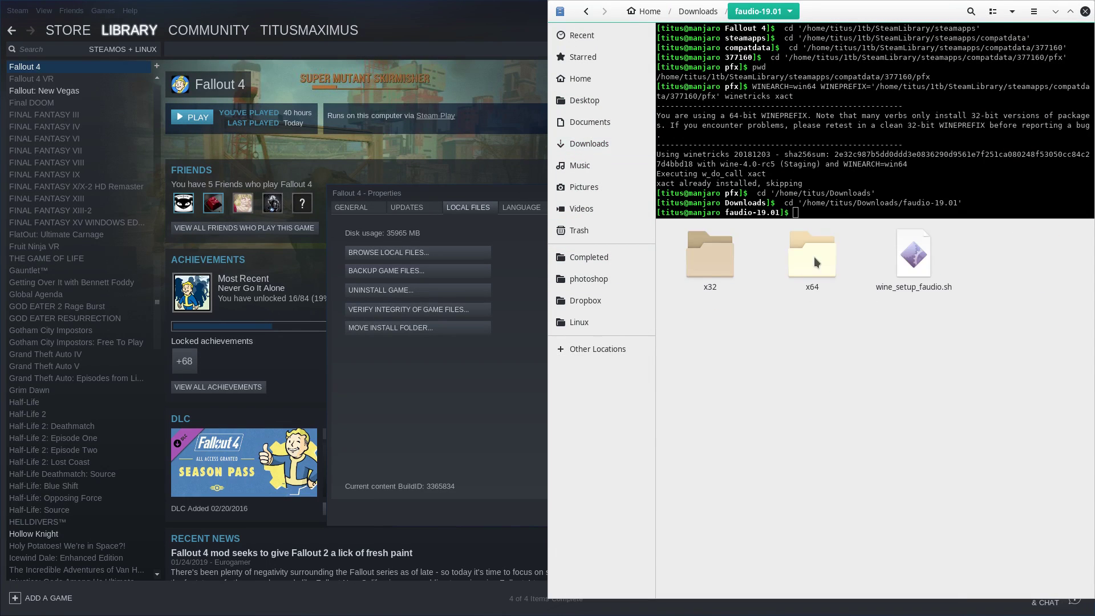
double_click(816, 262)
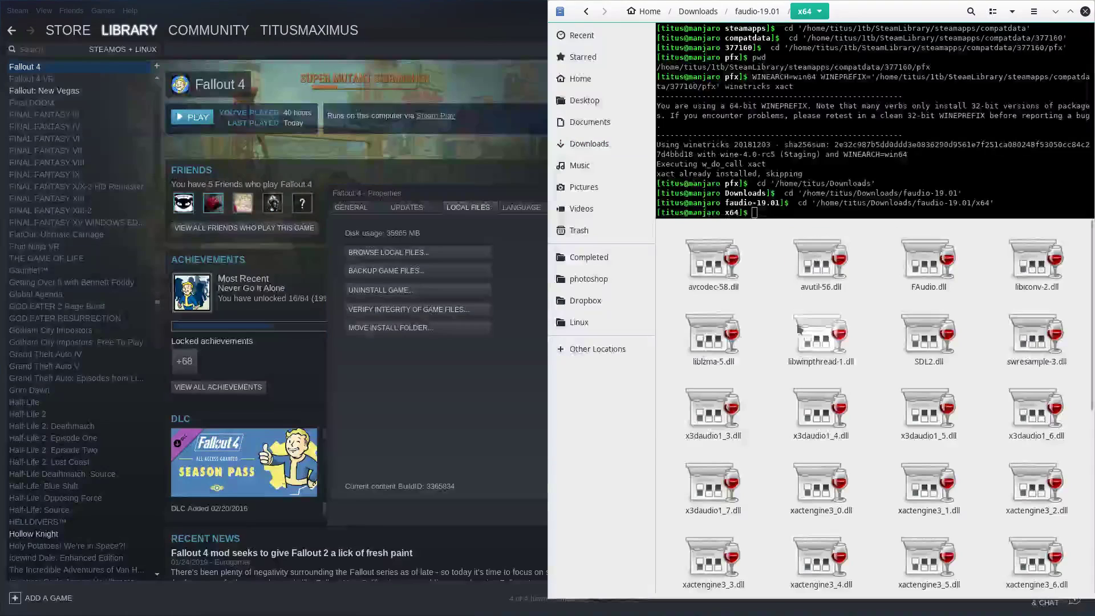
right_click(790, 327)
left_click(792, 314)
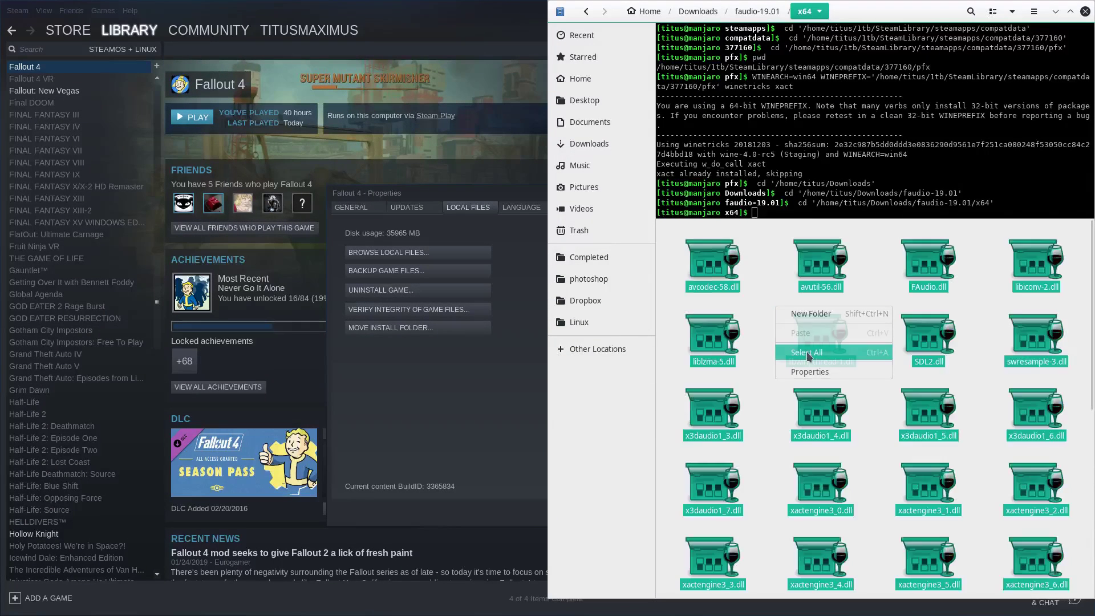
right_click(821, 275)
left_click(850, 351)
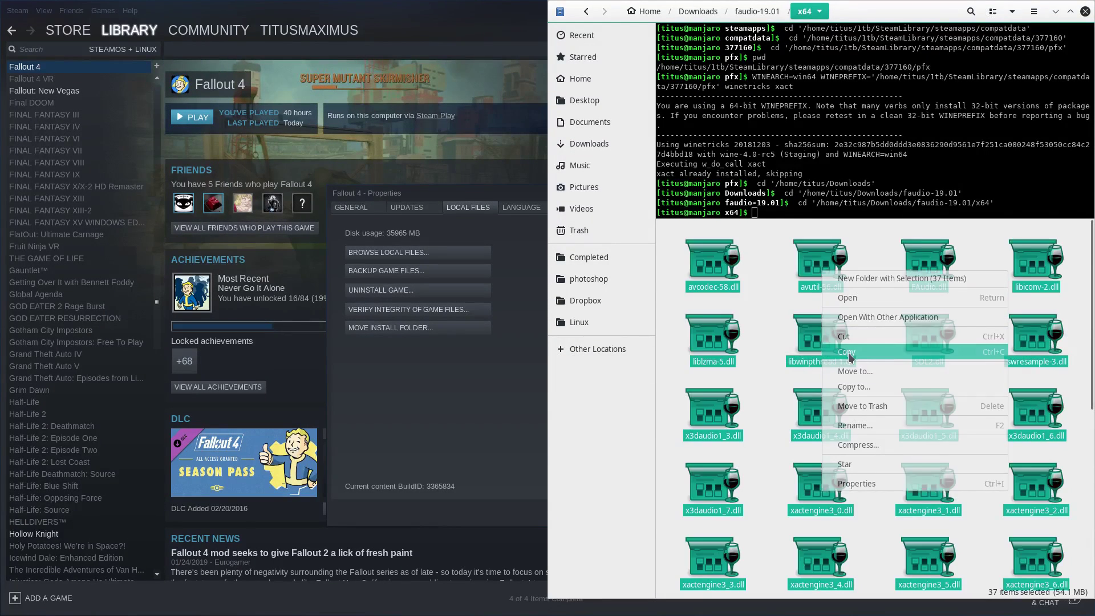
left_click(771, 298)
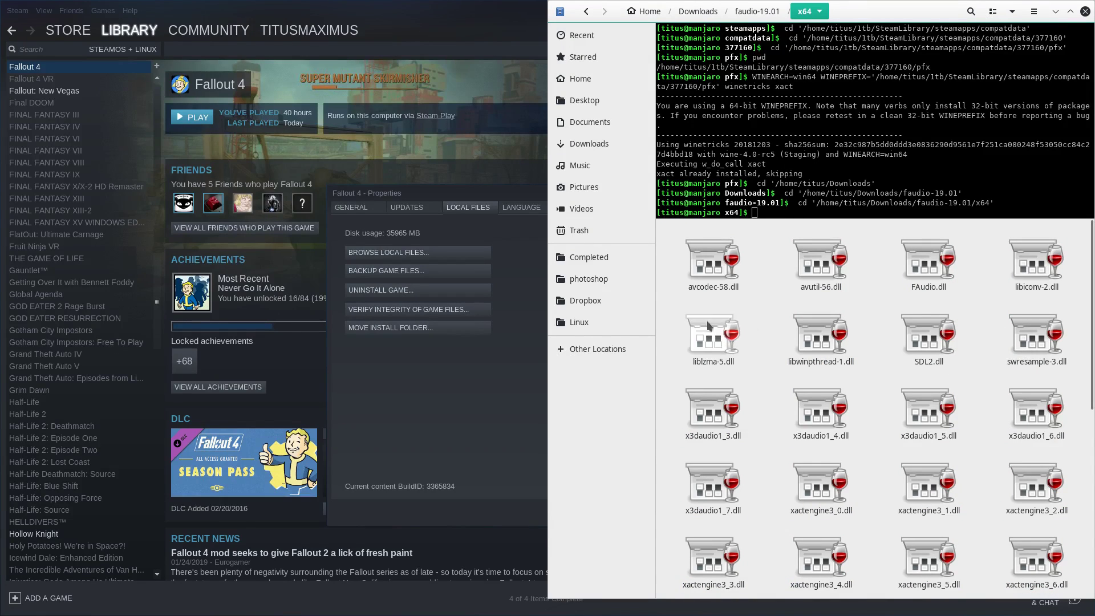
Go back through the folder history to the game's pfx prefix folder.
left_click(586, 11)
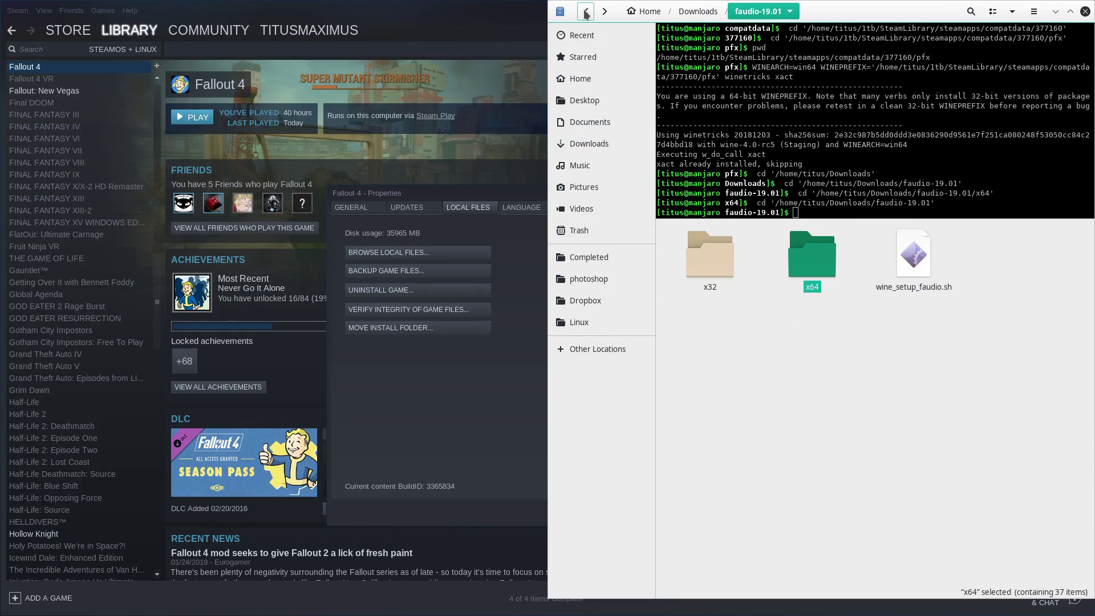
left_click(586, 12)
left_click(586, 12)
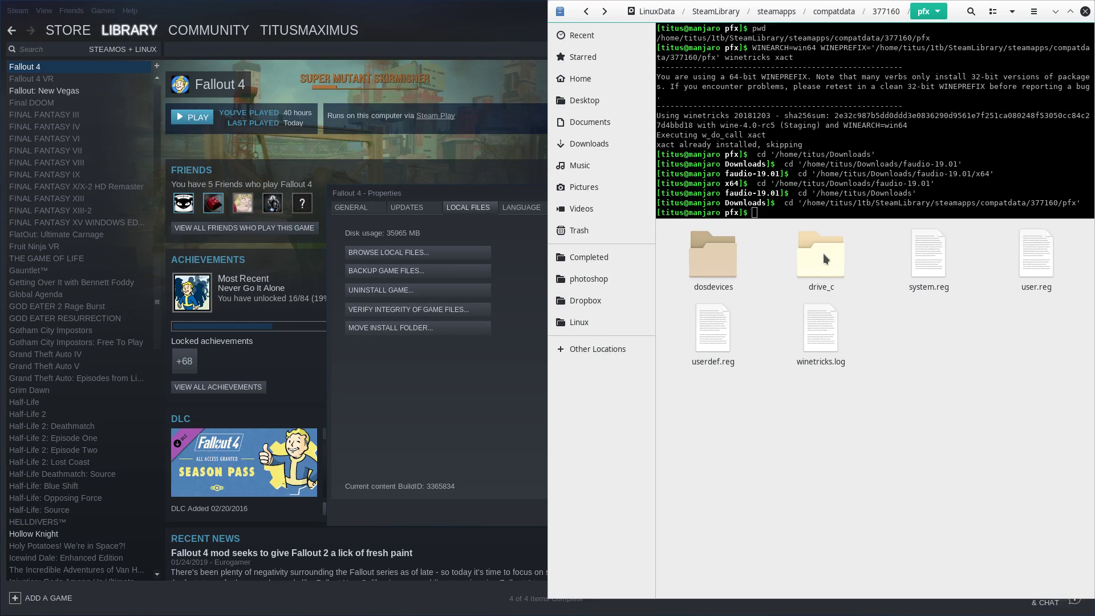
Open the prefix's drive_c/windows/system32 folder.
double_click(823, 253)
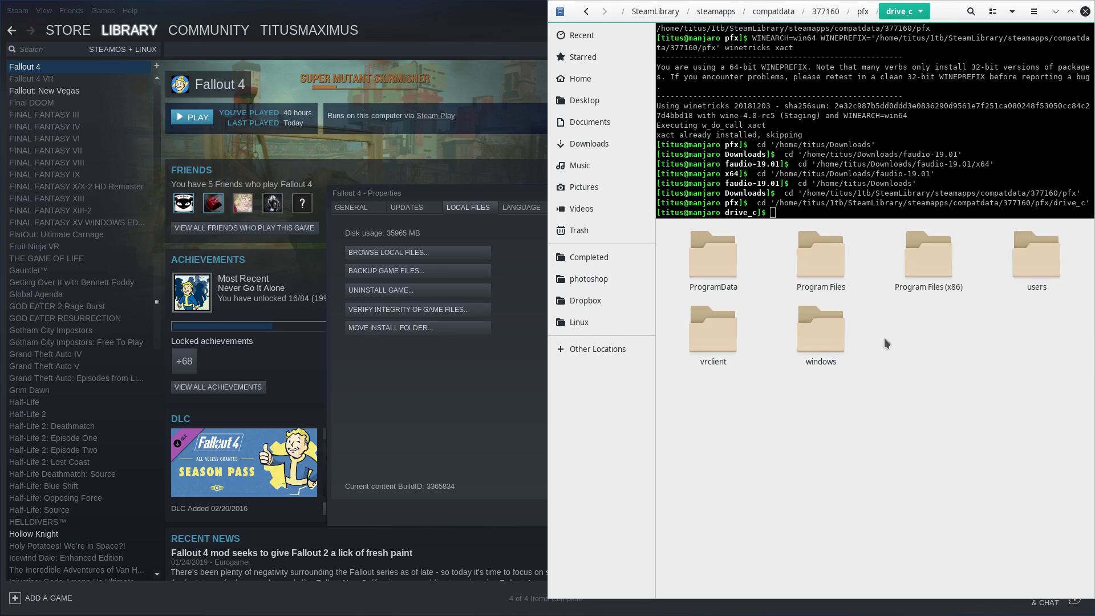
double_click(835, 329)
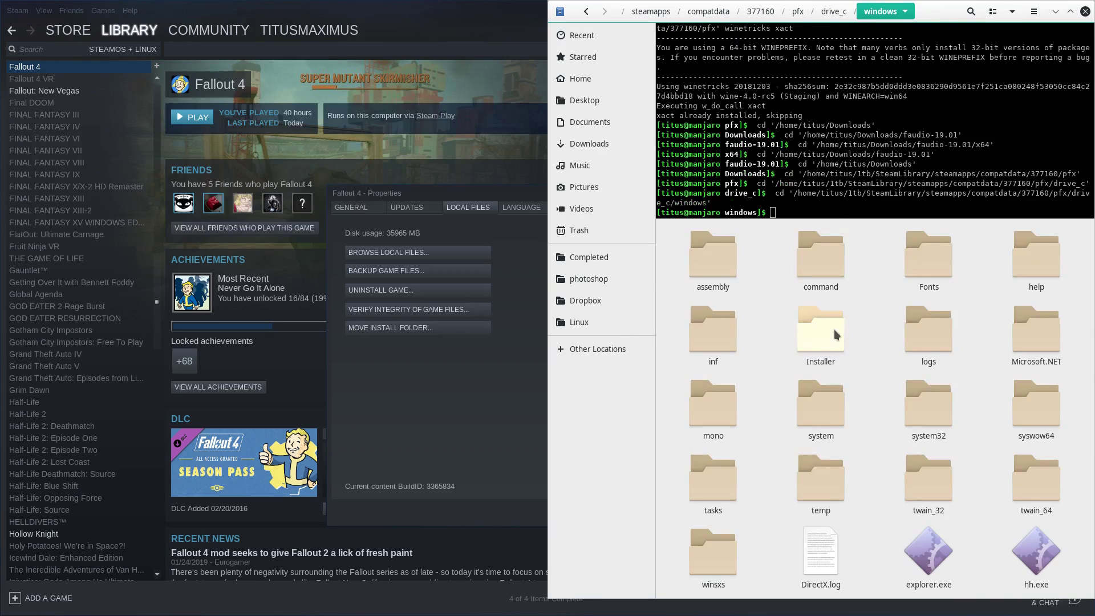
left_click(936, 405)
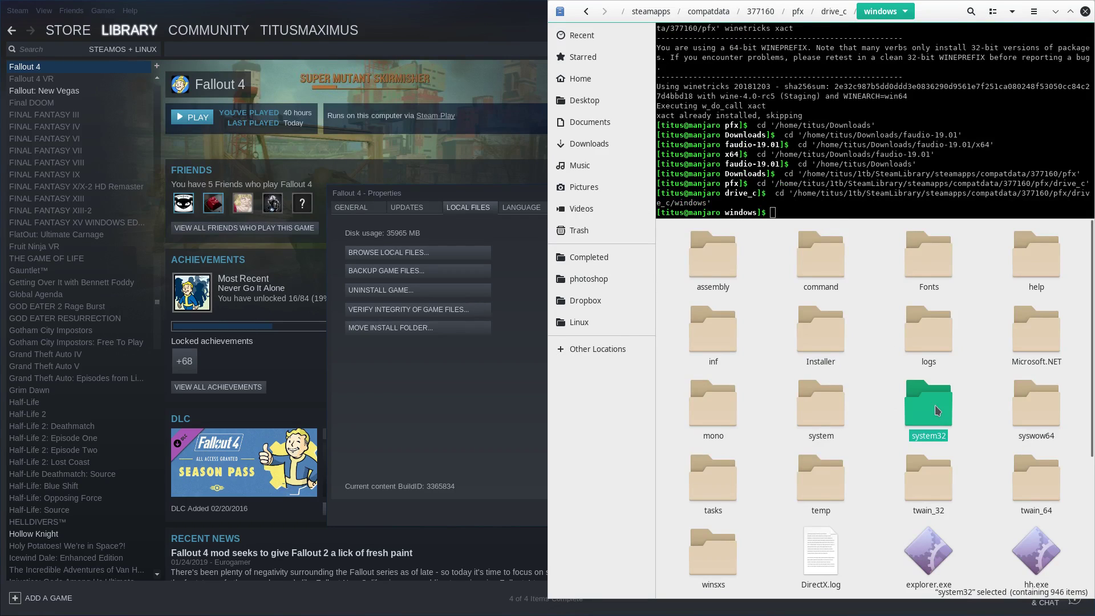
double_click(935, 405)
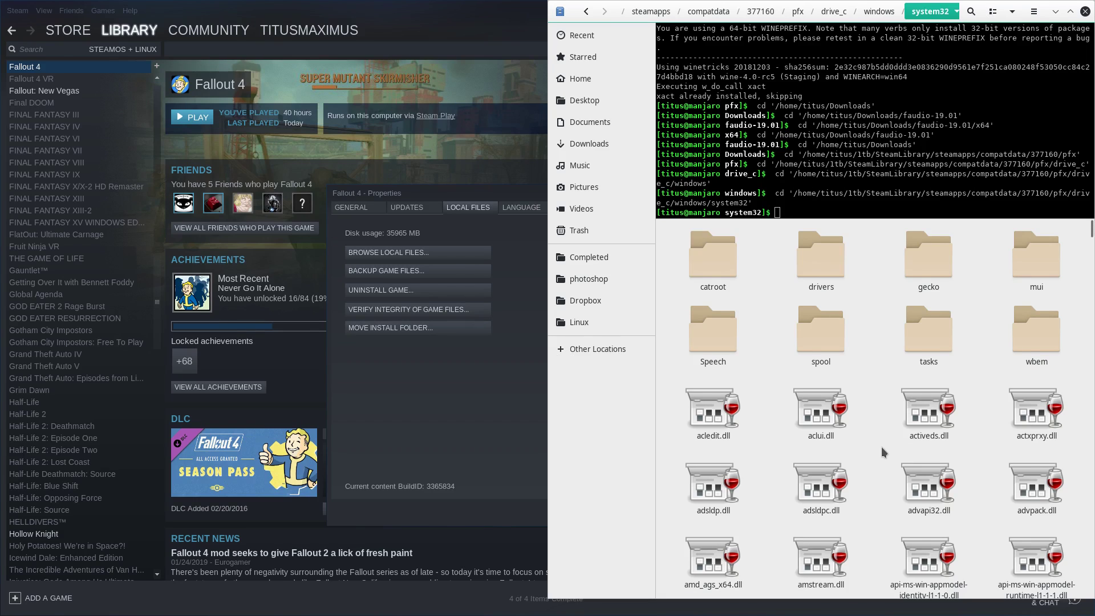
Paste the FAudio DLLs into system32, skipping the avcodec-58.dll replacement prompt.
right_click(881, 447)
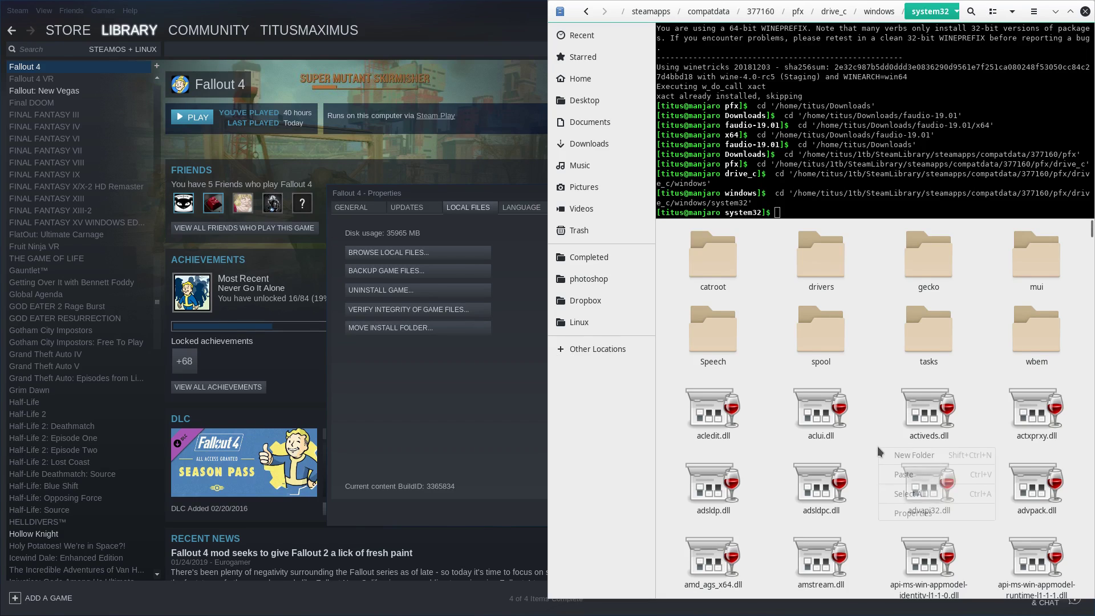
left_click(905, 477)
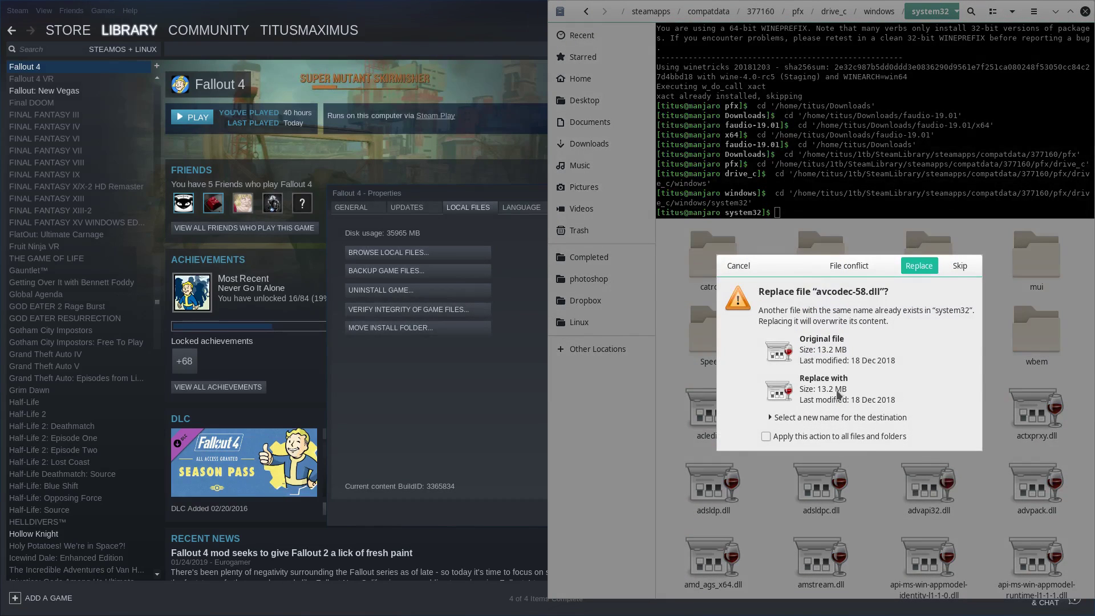
left_click(740, 266)
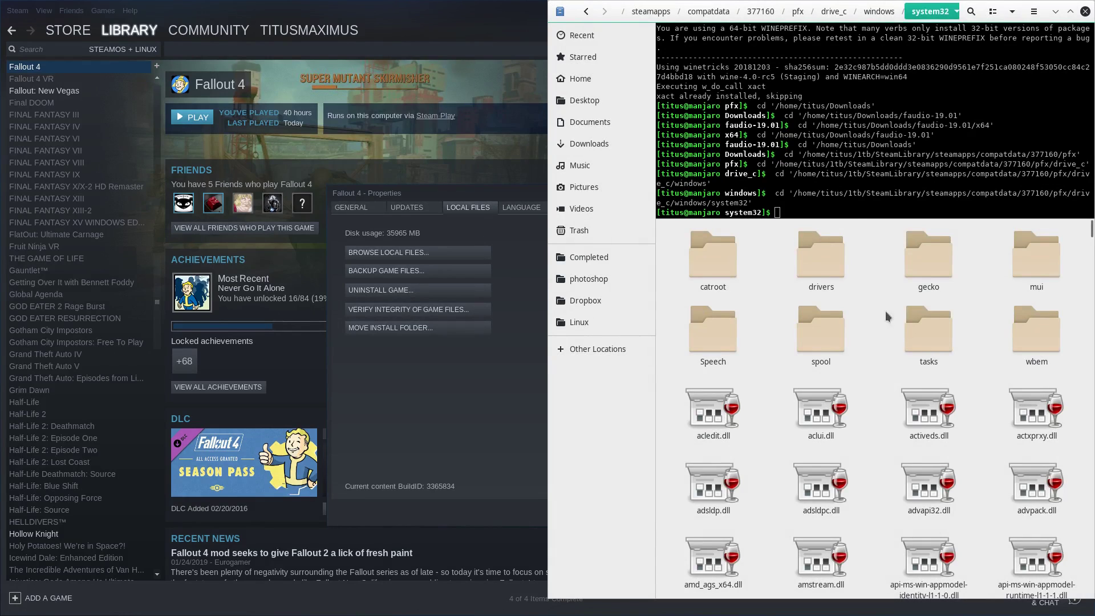
left_click(856, 205)
Recall the WINEPREFIX winetricks xact command and change it to run winecfg on prefix 377160.
key("Up")
key("Up")
key("Up")
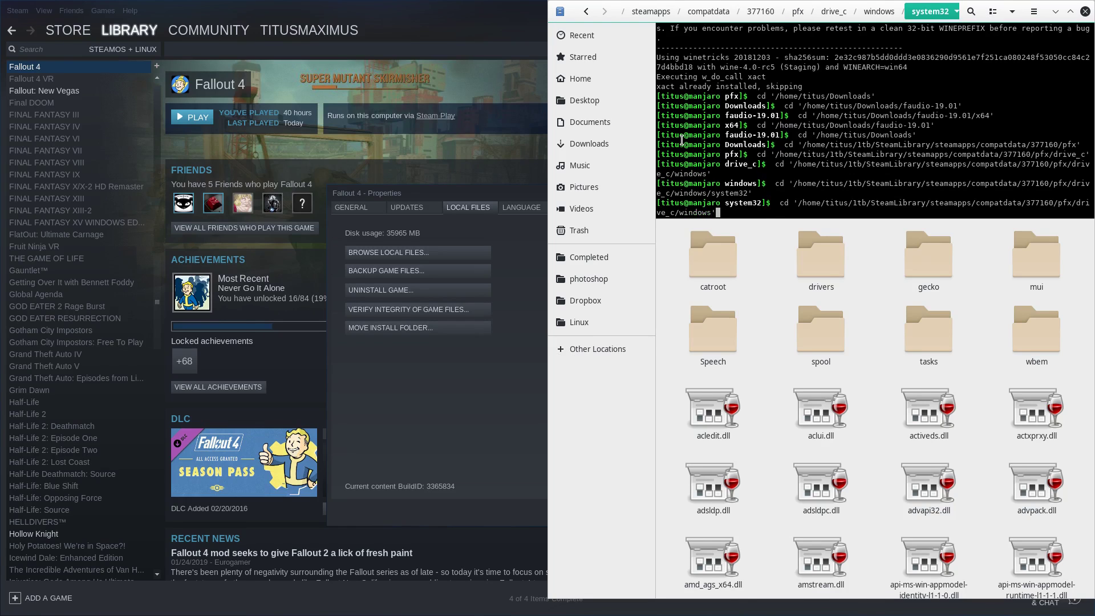
key("Up")
key("Up")
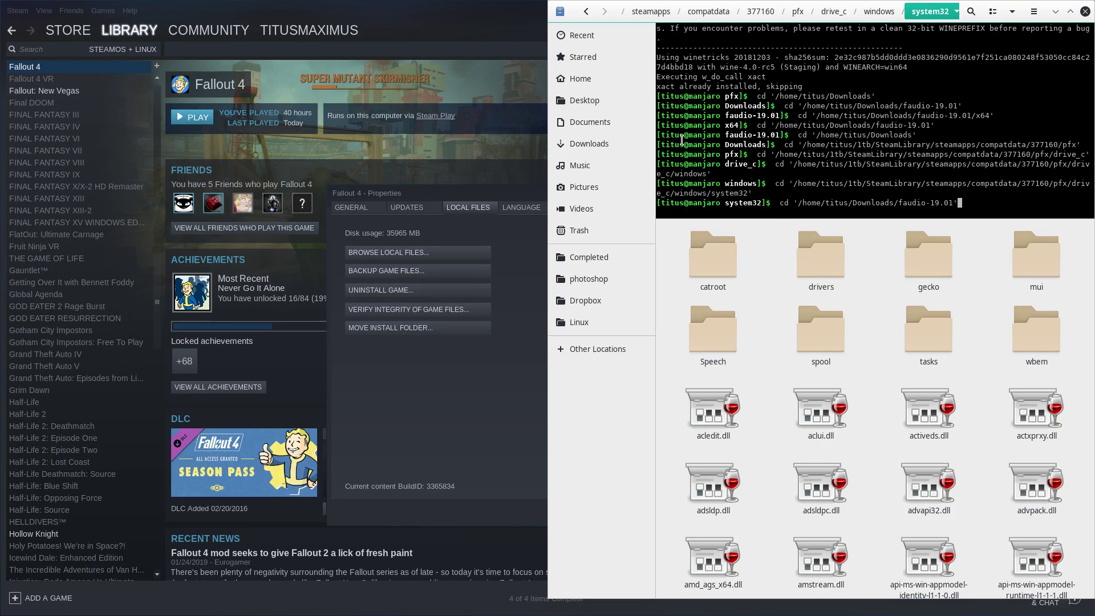
key("Down")
key("Up")
key("Up")
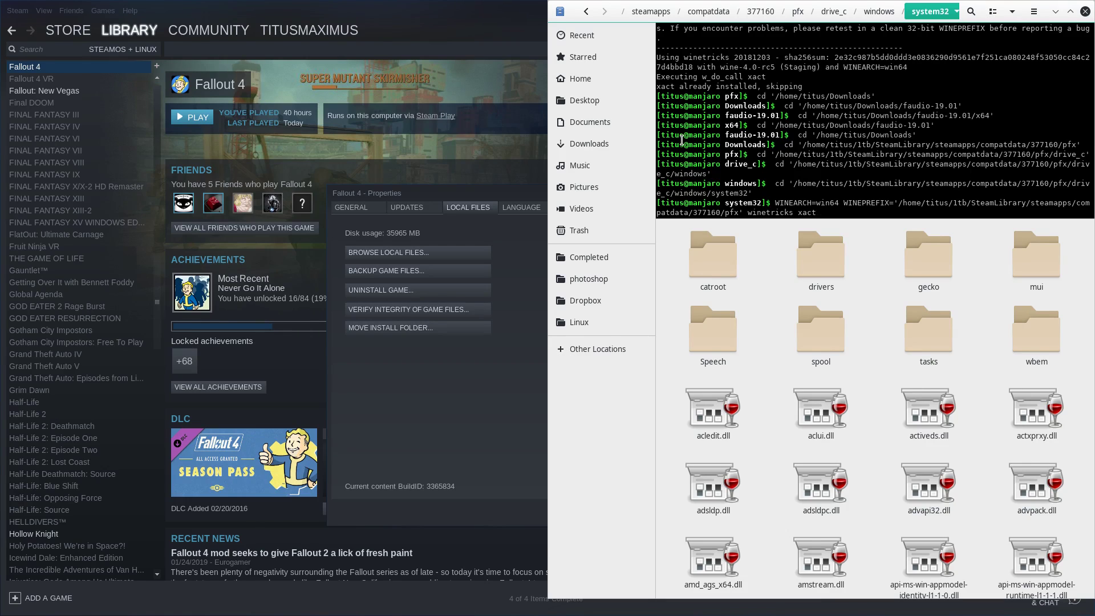
key("BackSpace")
key("BackSpace")
key("BackSpace")
key("BackSpace")
key("BackSpace")
key("BackSpace")
key("BackSpace")
key("BackSpace")
key("BackSpace")
key("BackSpace")
key("BackSpace")
type("cfg")
key("Return")
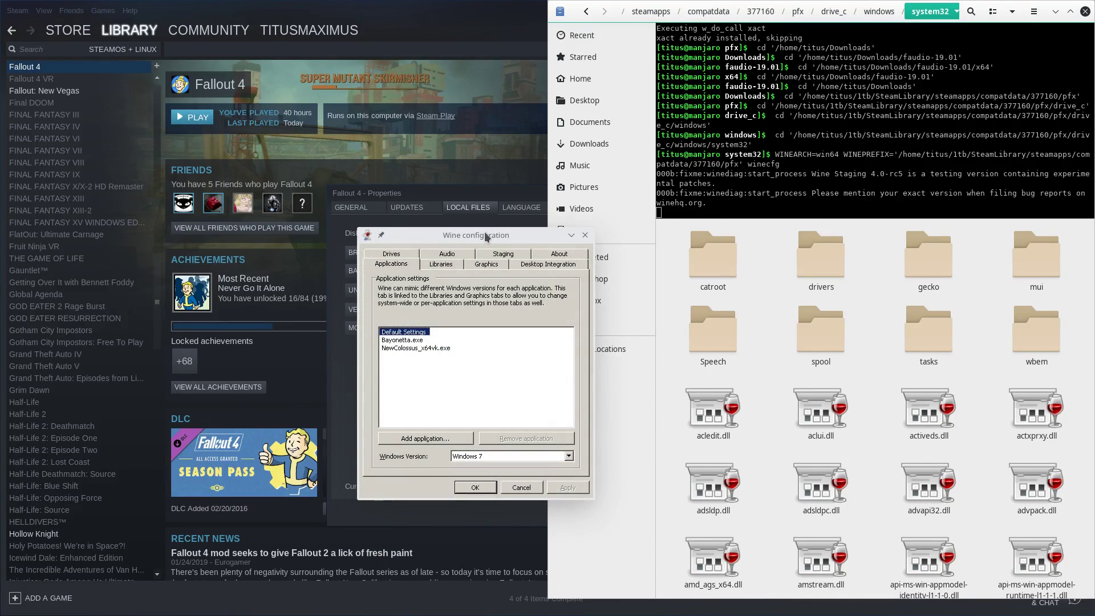
Set the xaudio2_7 DLL override to native only and close Wine configuration.
left_click(442, 265)
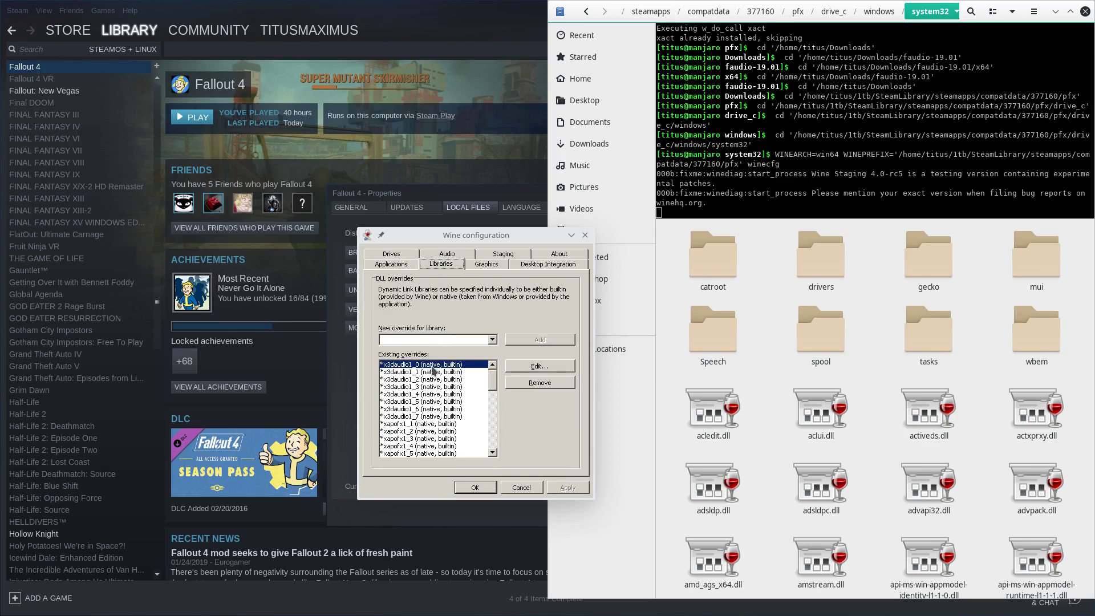
scroll(494, 385, "down", 4)
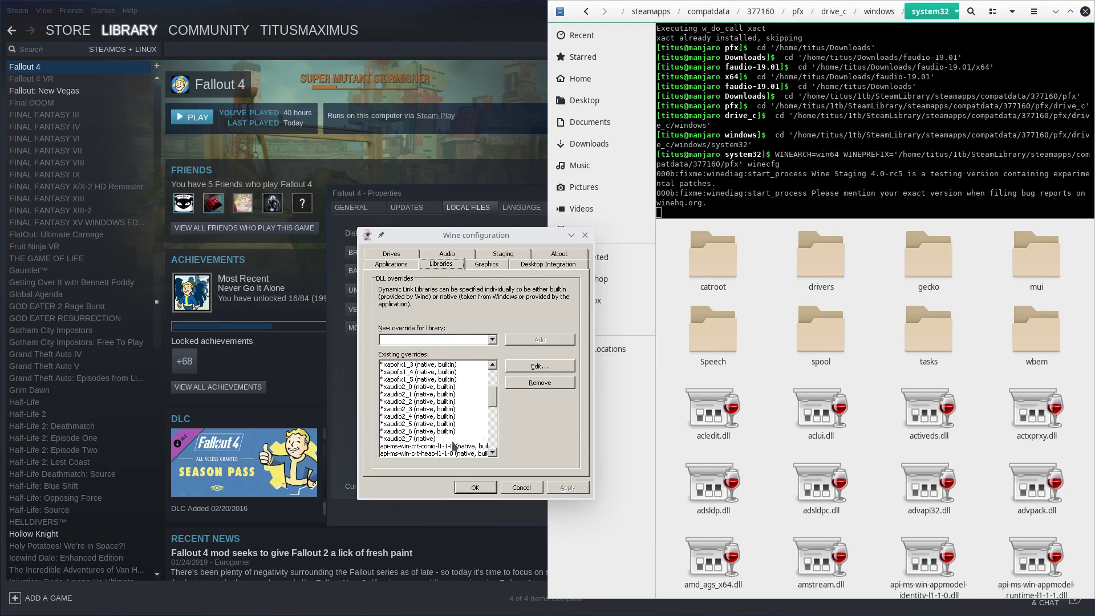
left_click(413, 439)
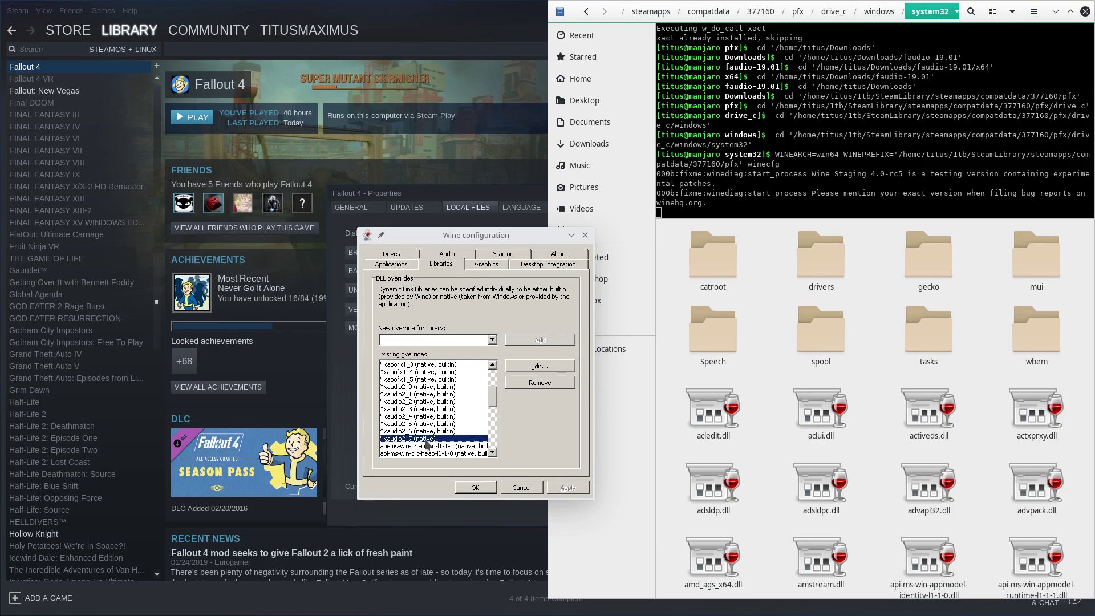
left_click(545, 367)
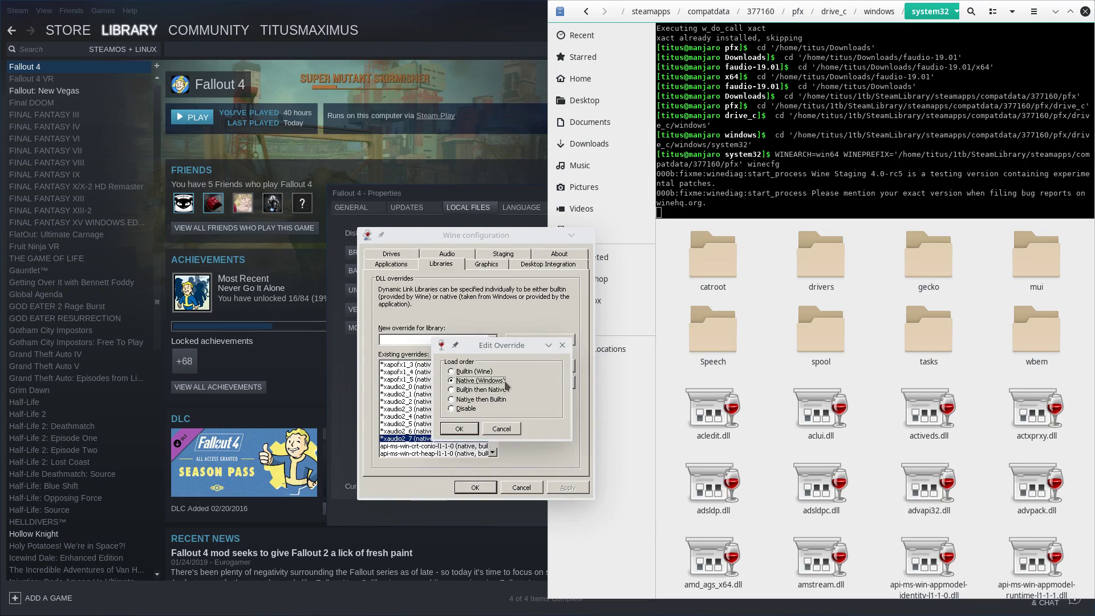
left_click(460, 429)
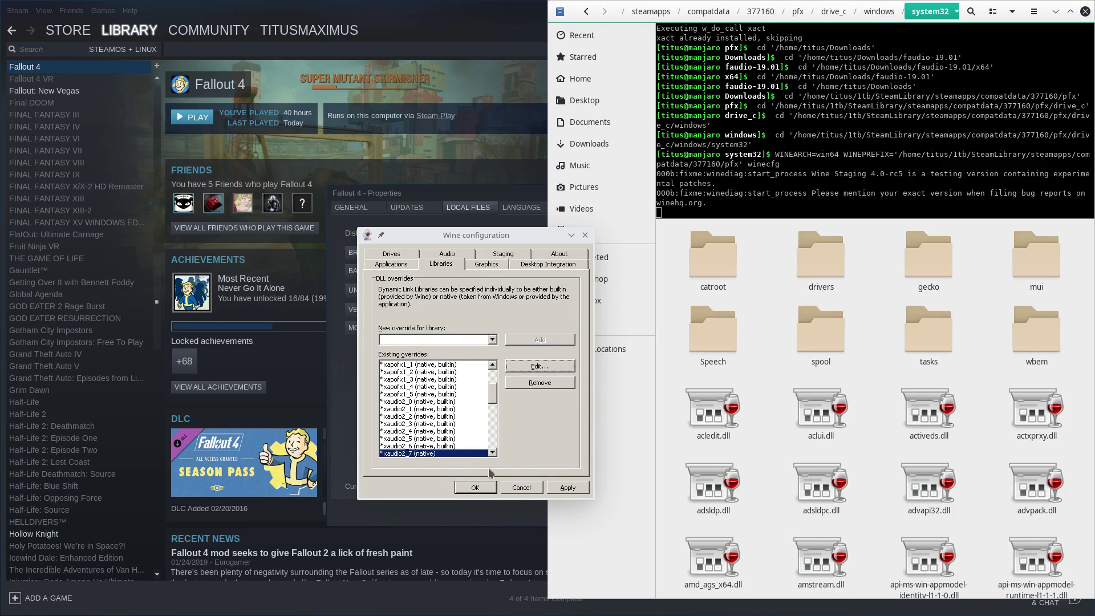
left_click(525, 489)
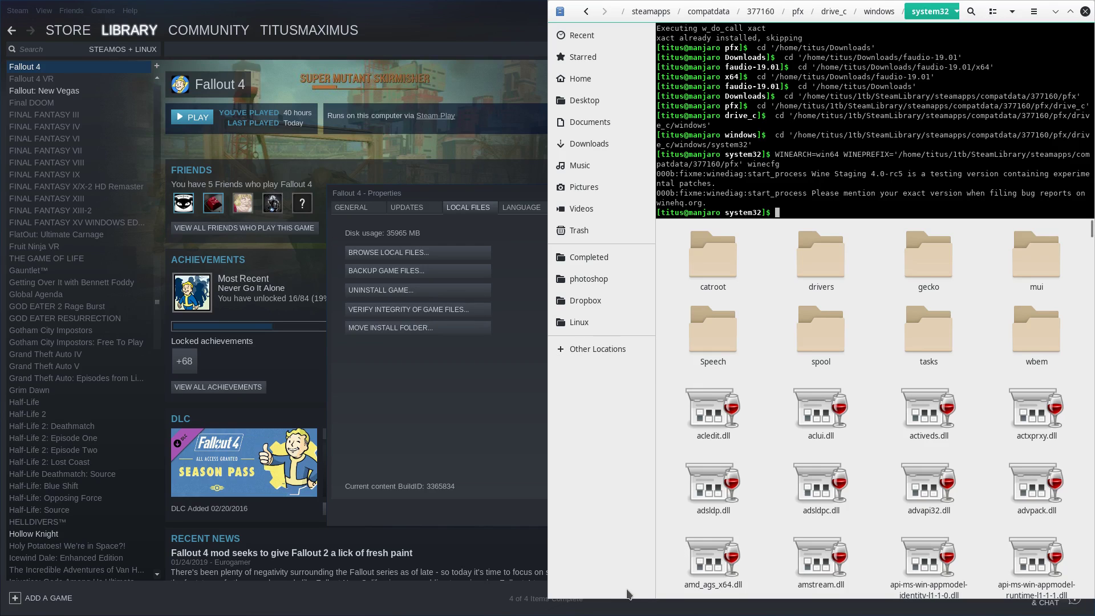
Reopen the game's local files and go to steamapps/compatdata/377160/pfx.
left_click(1084, 11)
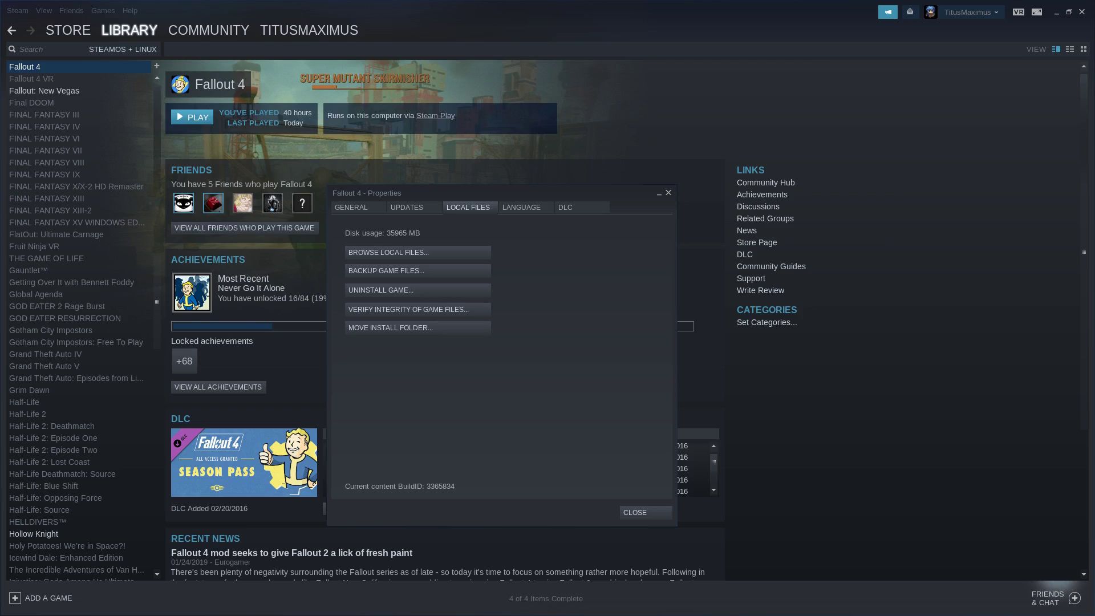
left_click(418, 252)
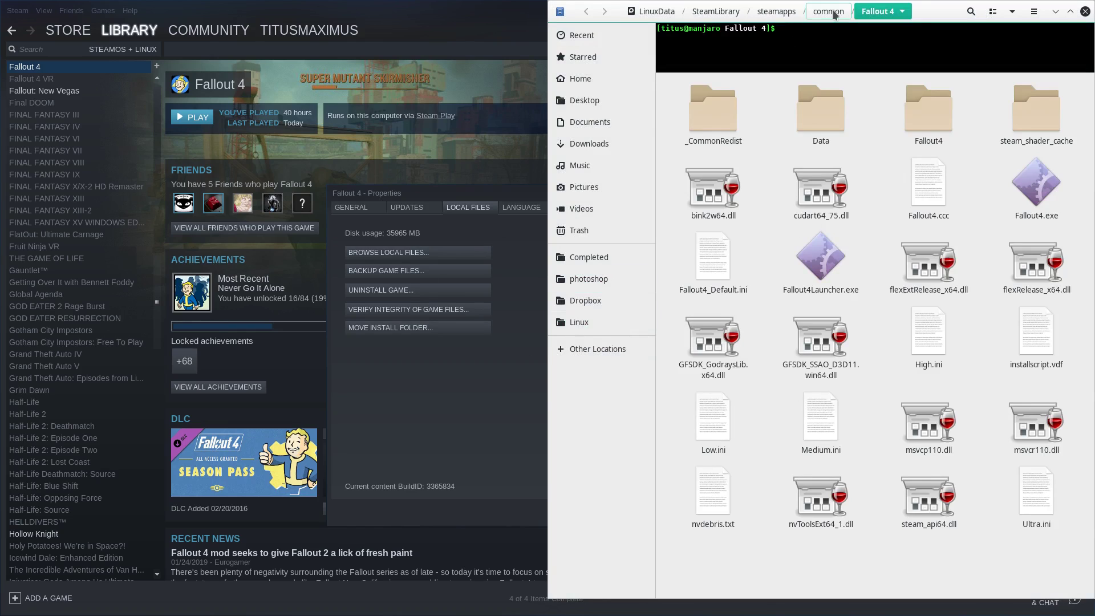
left_click(779, 12)
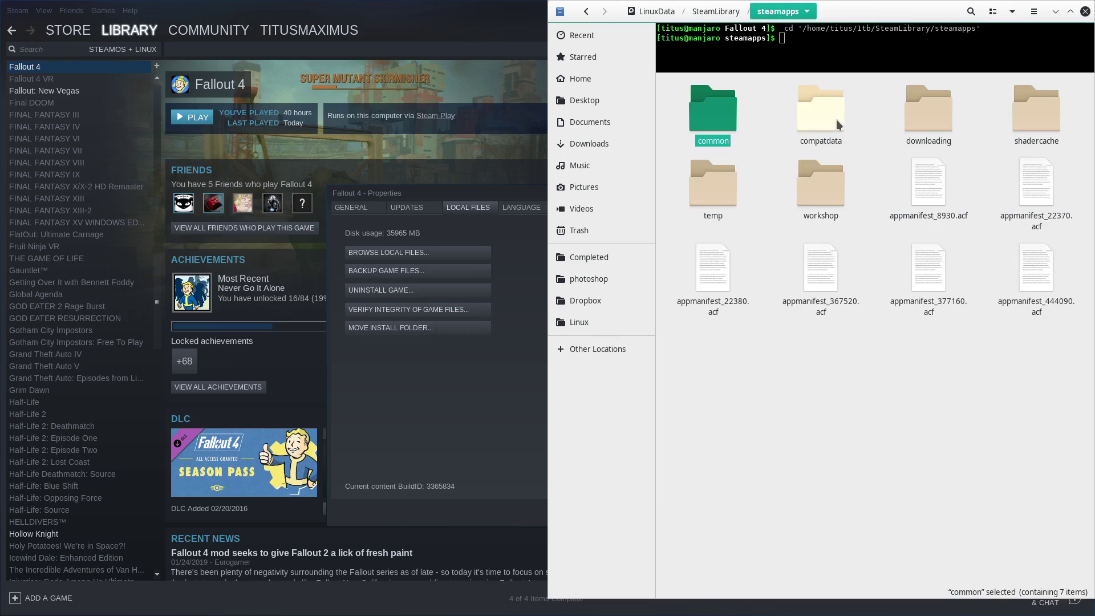
double_click(836, 119)
left_click(913, 111)
double_click(914, 111)
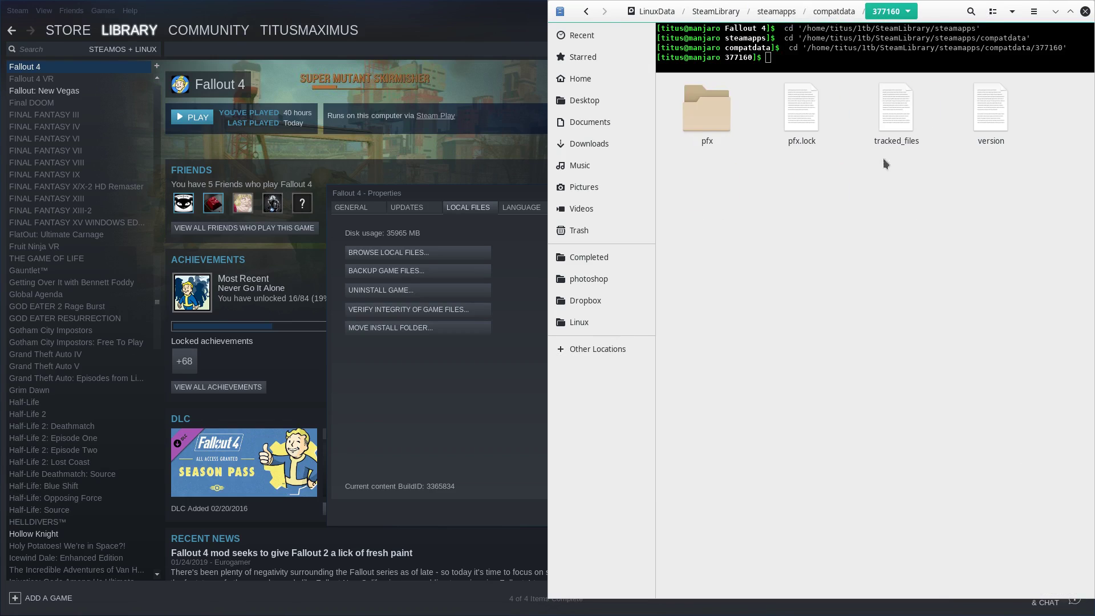
double_click(696, 101)
Open drive_c/users/steamuser/My Documents/My Games/Fallout4 in the prefix.
left_click(821, 111)
double_click(822, 112)
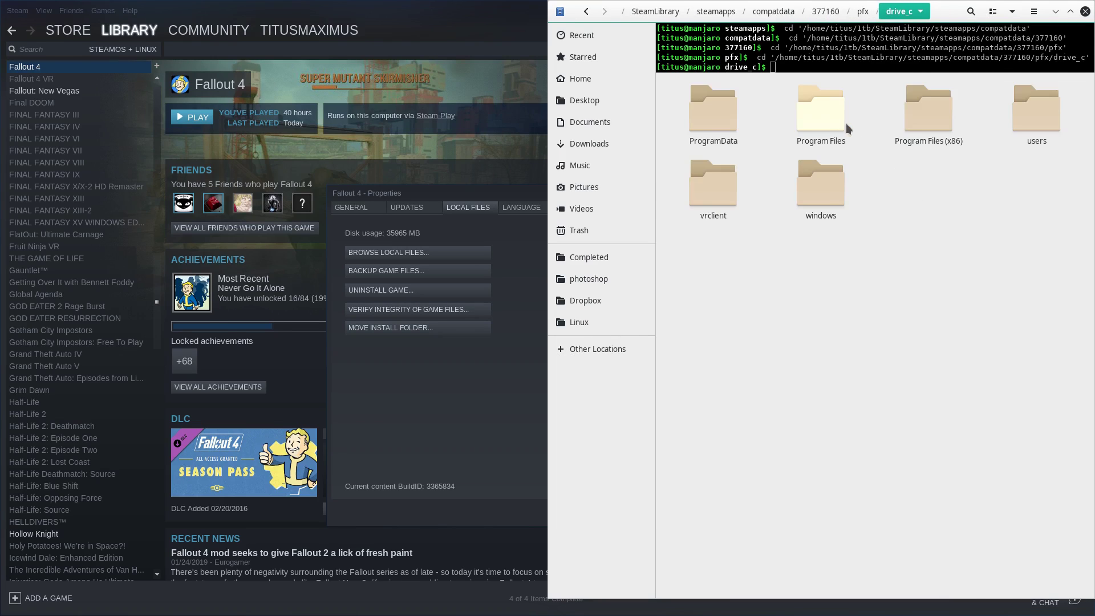
double_click(1033, 123)
double_click(816, 111)
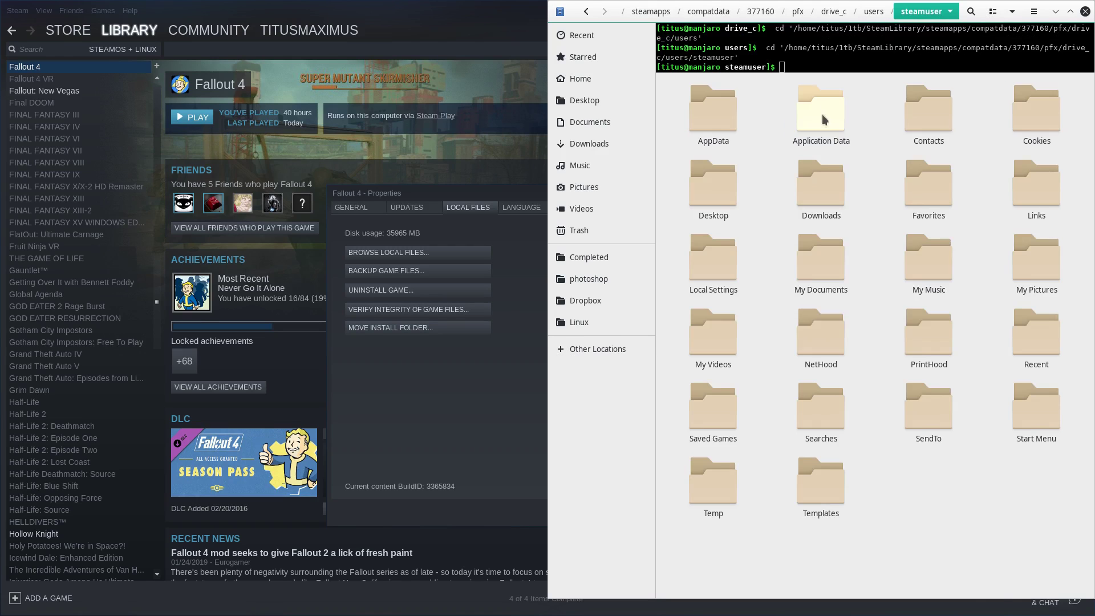
left_click(838, 258)
double_click(839, 258)
double_click(714, 112)
left_click(717, 118)
double_click(717, 118)
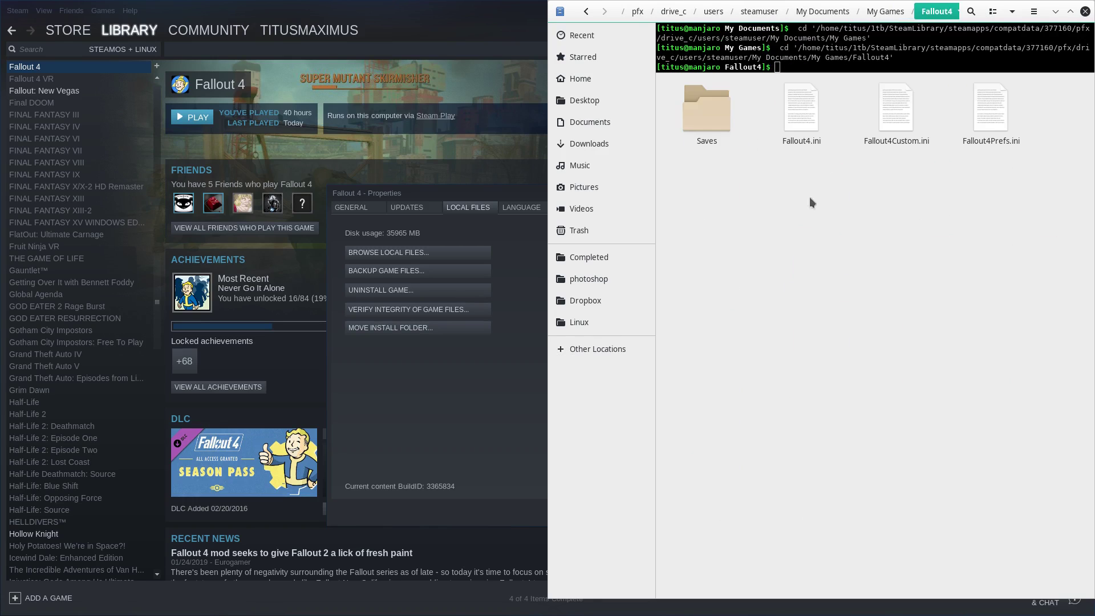
double_click(892, 113)
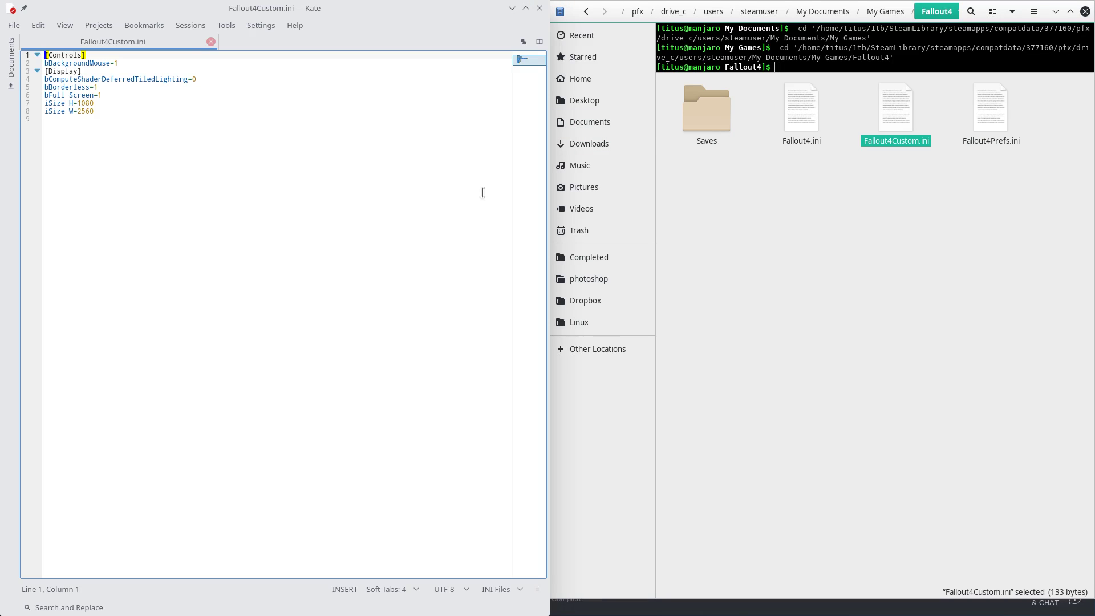
left_click_drag(199, 78, 41, 55)
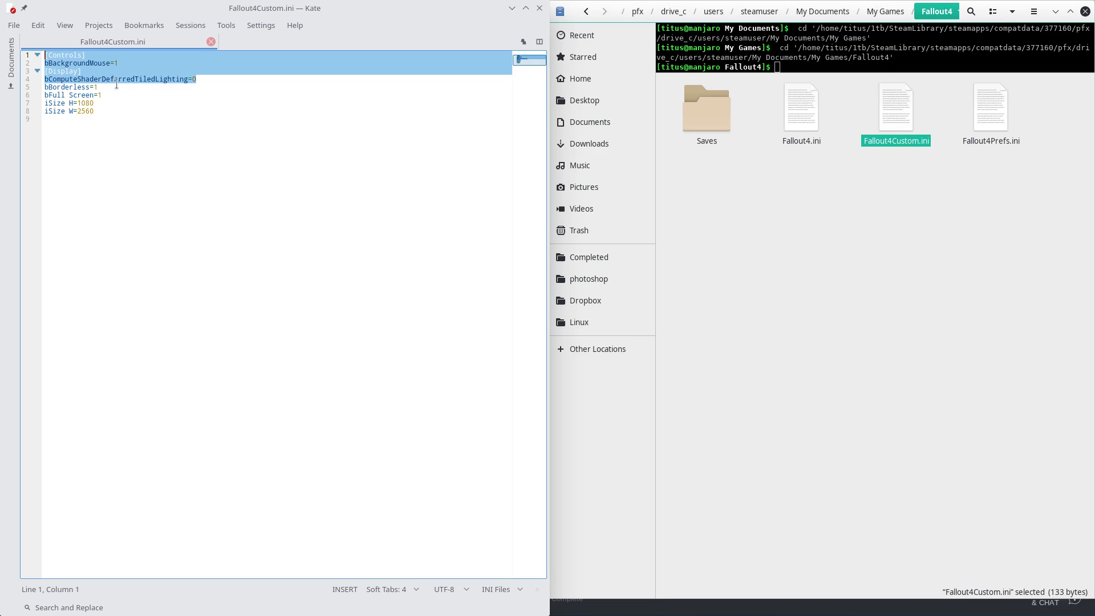
left_click(540, 9)
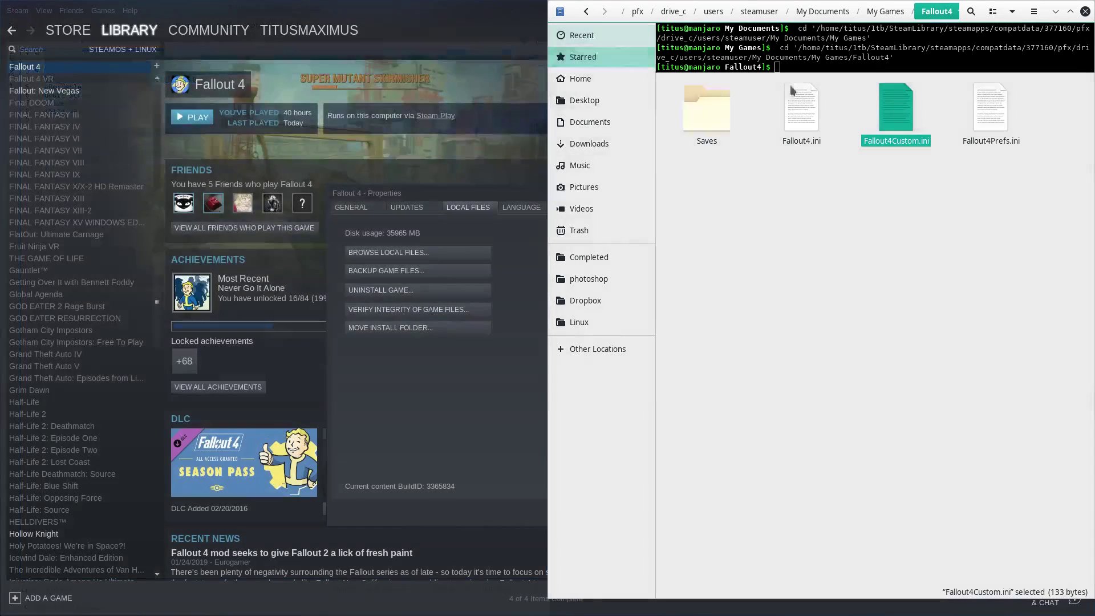
Close the file manager and Fallout 4's properties, then launch Fallout 4.
left_click(1085, 11)
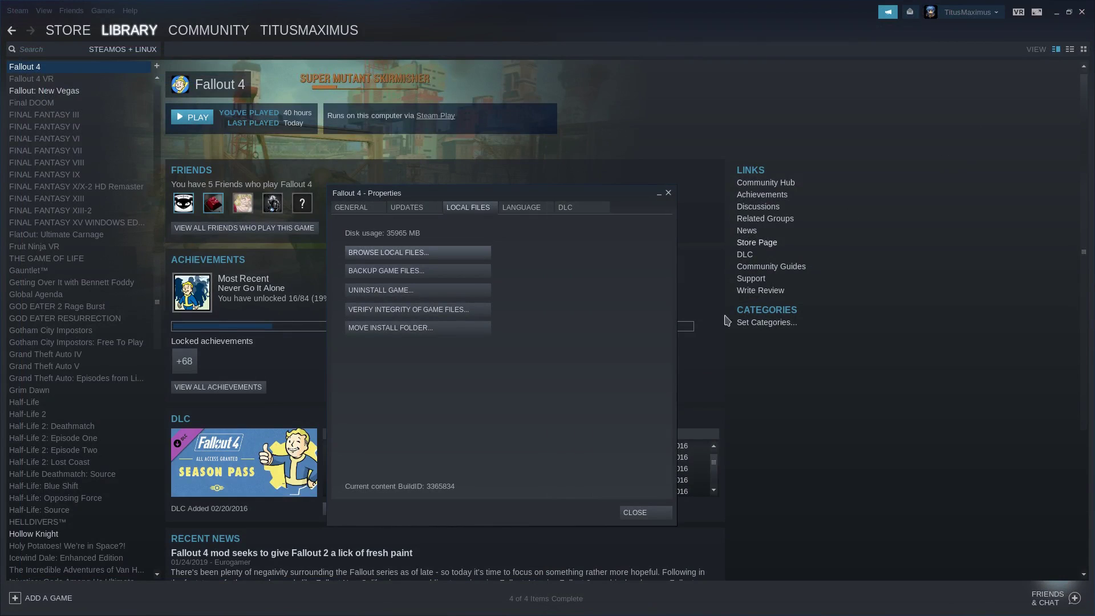
left_click(645, 512)
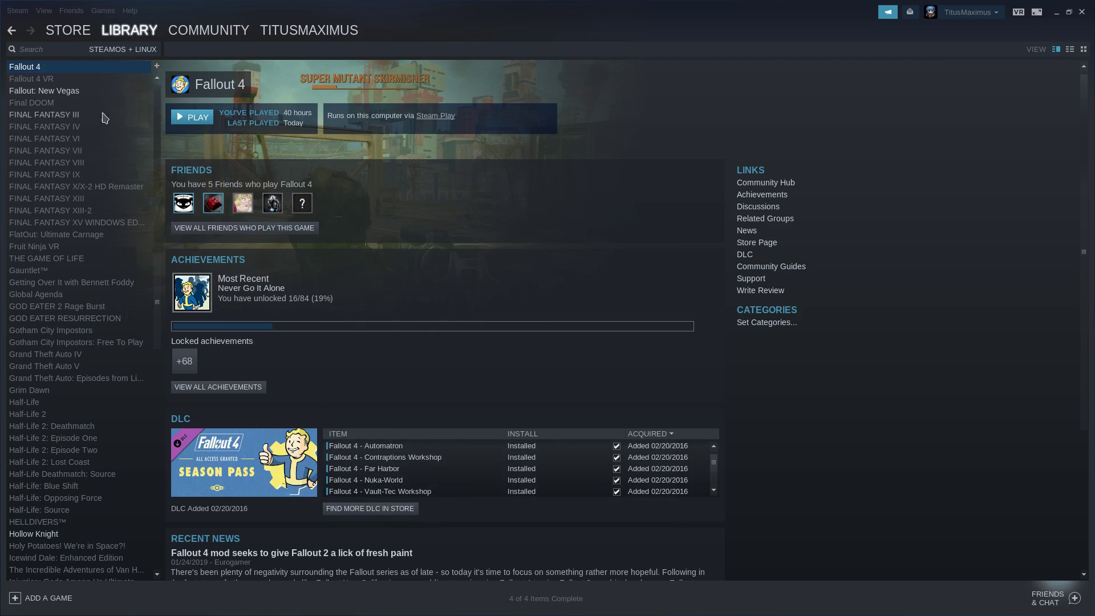
left_click(197, 118)
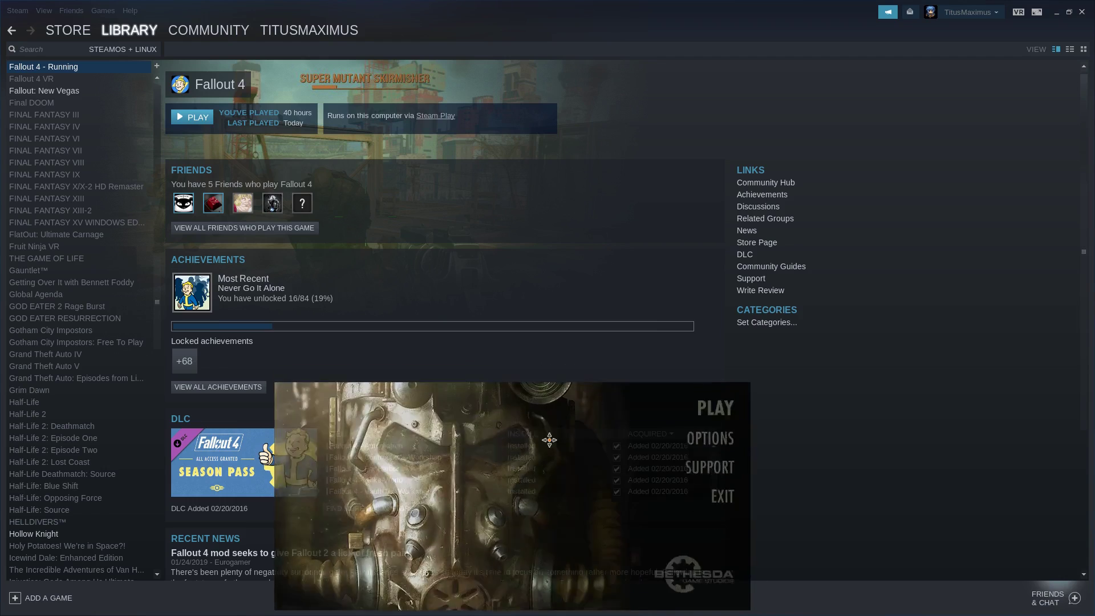
In the launcher's advanced graphics options, set Godrays Quality to Off, accept, and close Options.
left_click(718, 193)
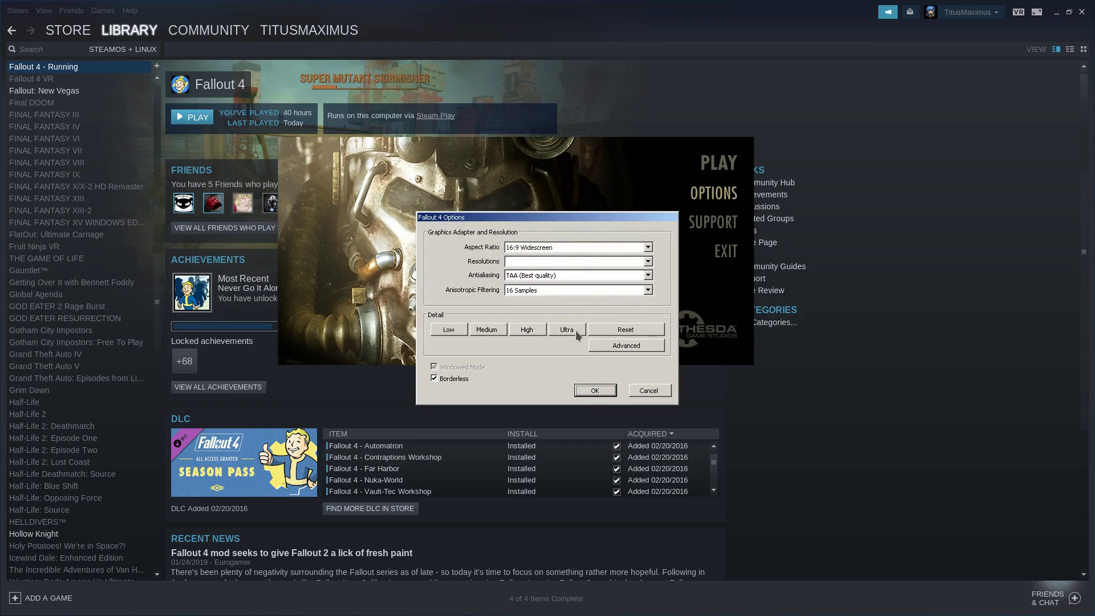
left_click(641, 346)
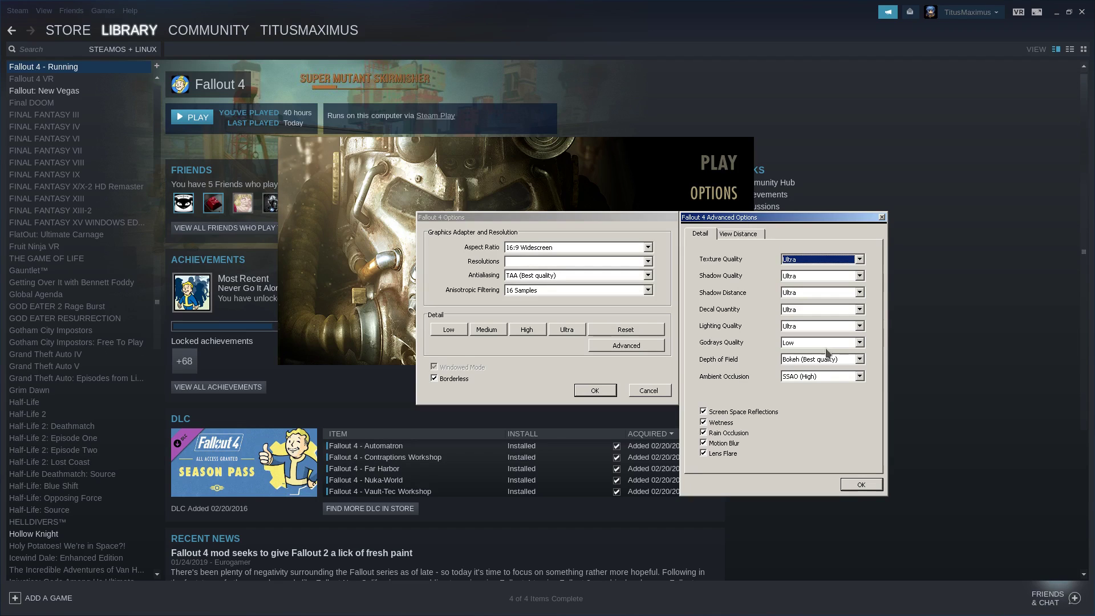
left_click(859, 343)
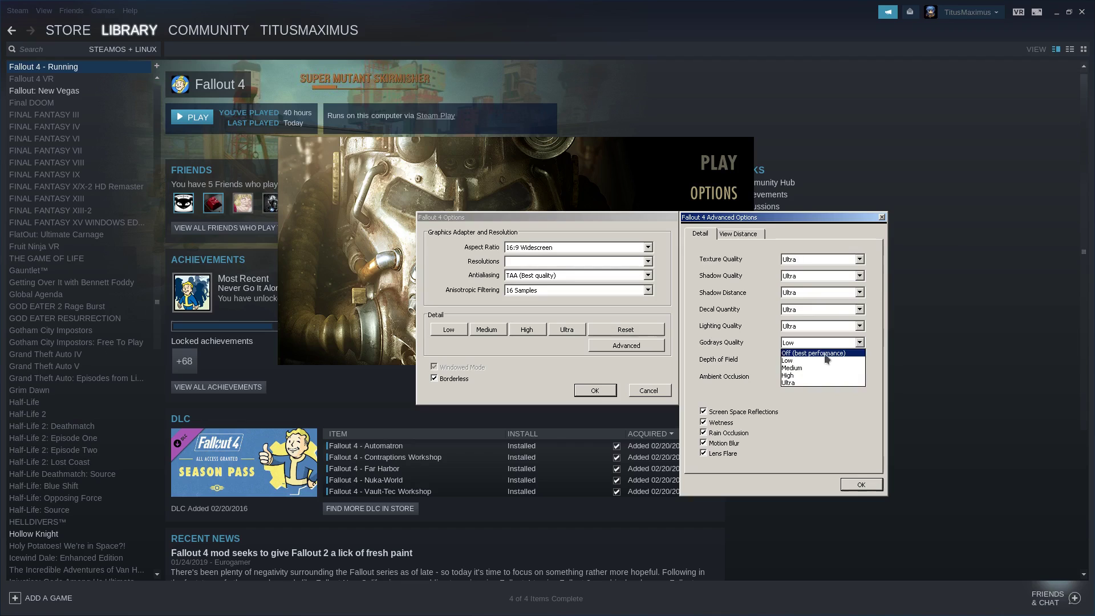
left_click(852, 353)
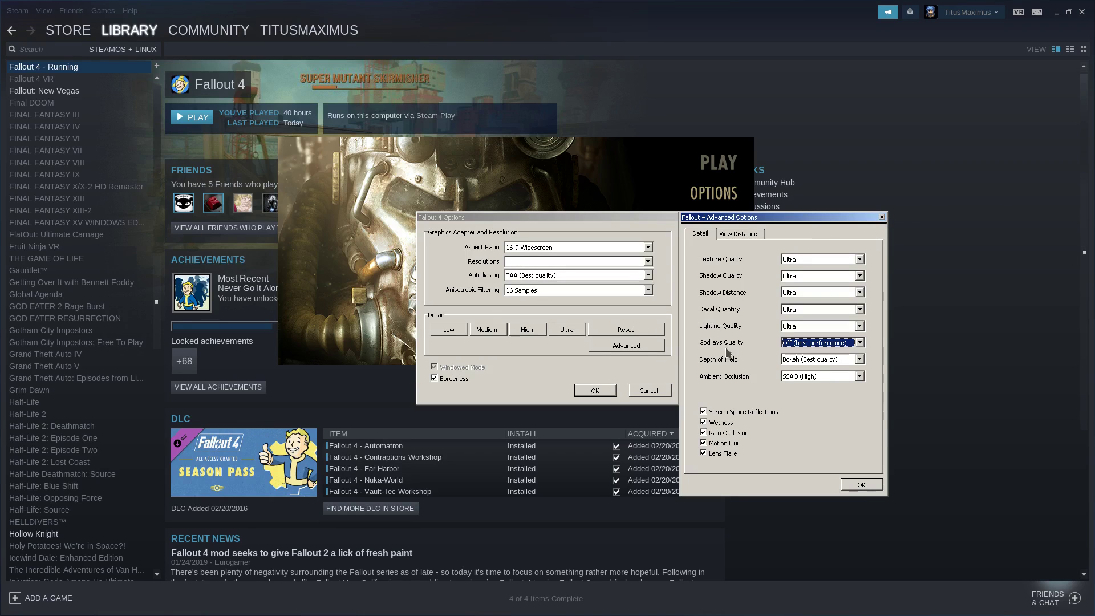
left_click(861, 485)
left_click(649, 390)
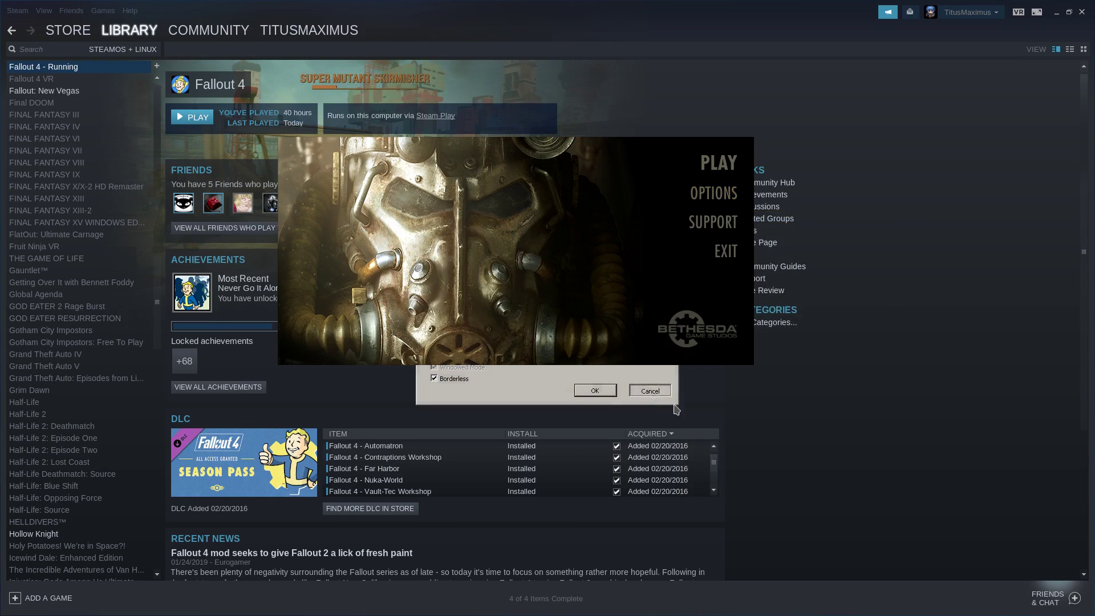
Exit the launcher and review Fallout 4's launch options: PROTON_NO_ESYNC=1 DXVK_HUD=fps %command%.
left_click(726, 252)
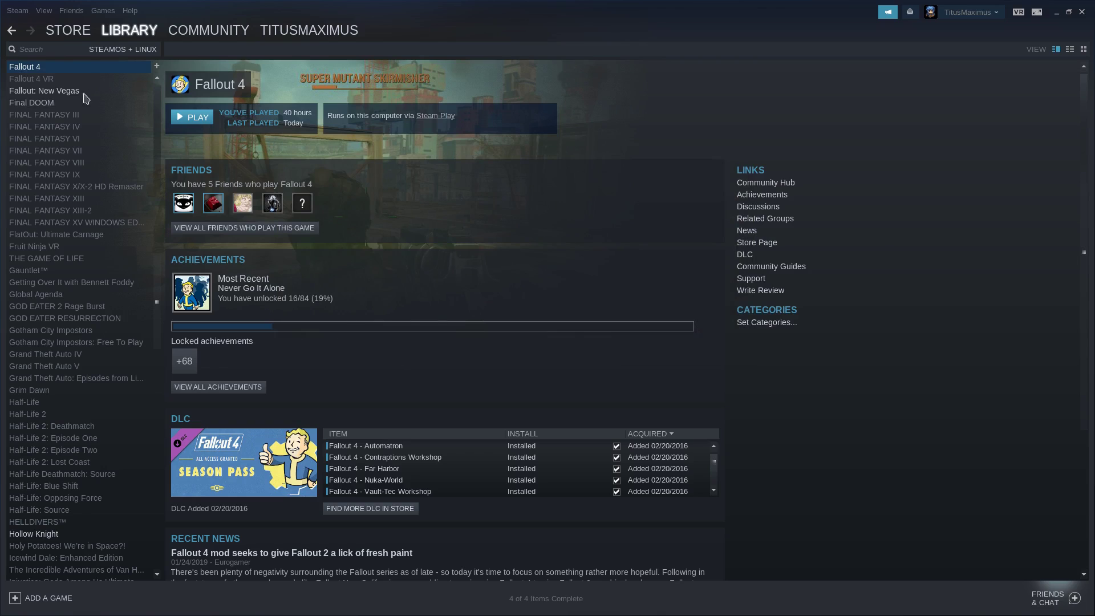
scroll(57, 154, "up", 4)
right_click(35, 199)
left_click(73, 358)
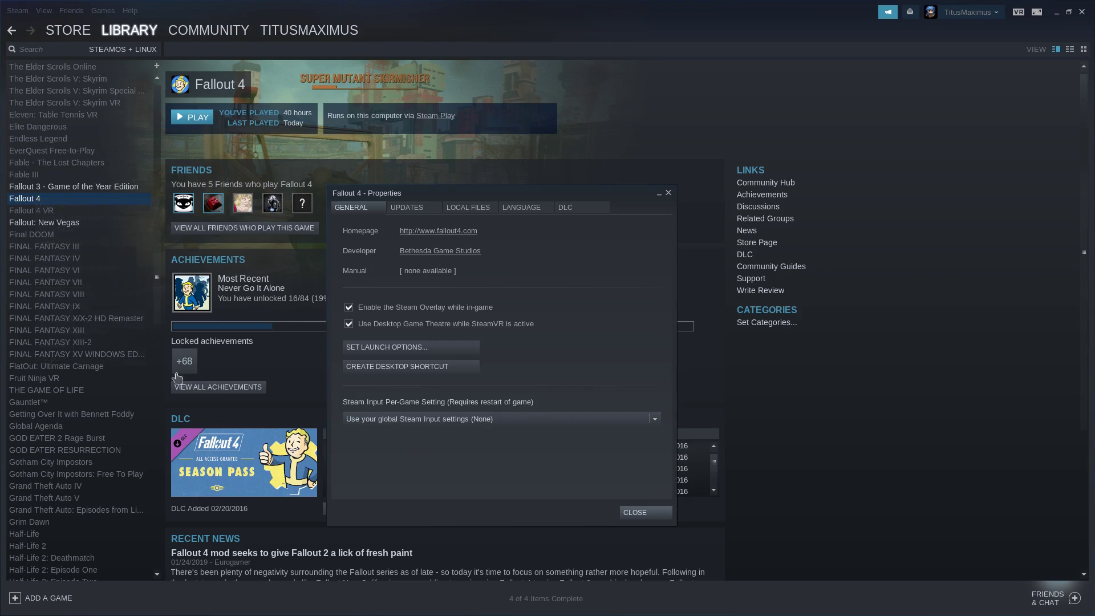
left_click(416, 347)
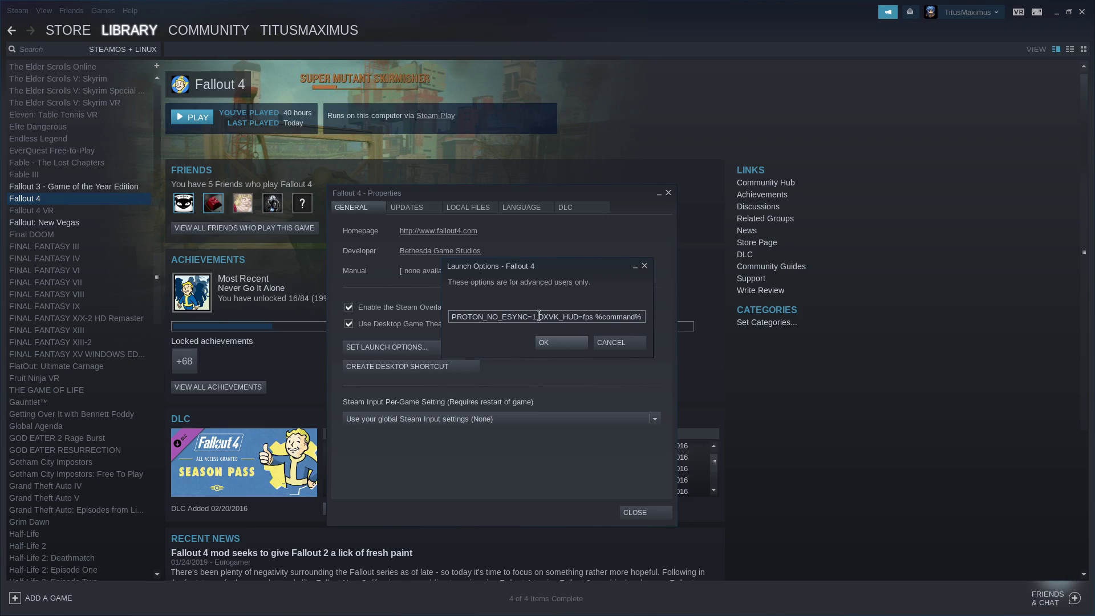
left_click_drag(538, 315, 591, 313)
key("shift+Home")
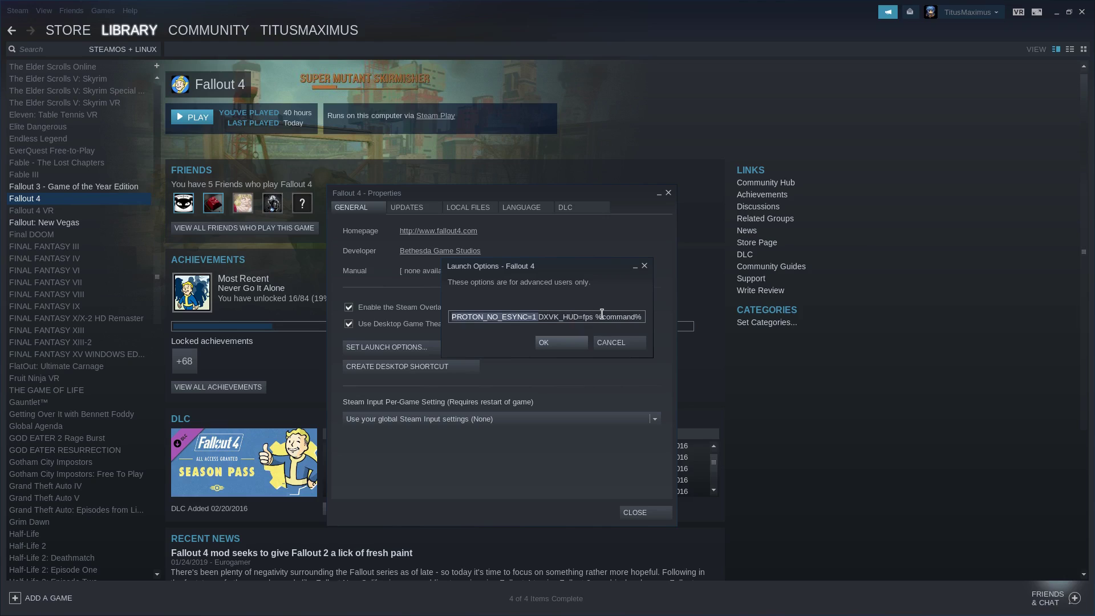
Leave the launch options and properties unchanged, then start Fallout 4 from its launcher.
left_click(625, 345)
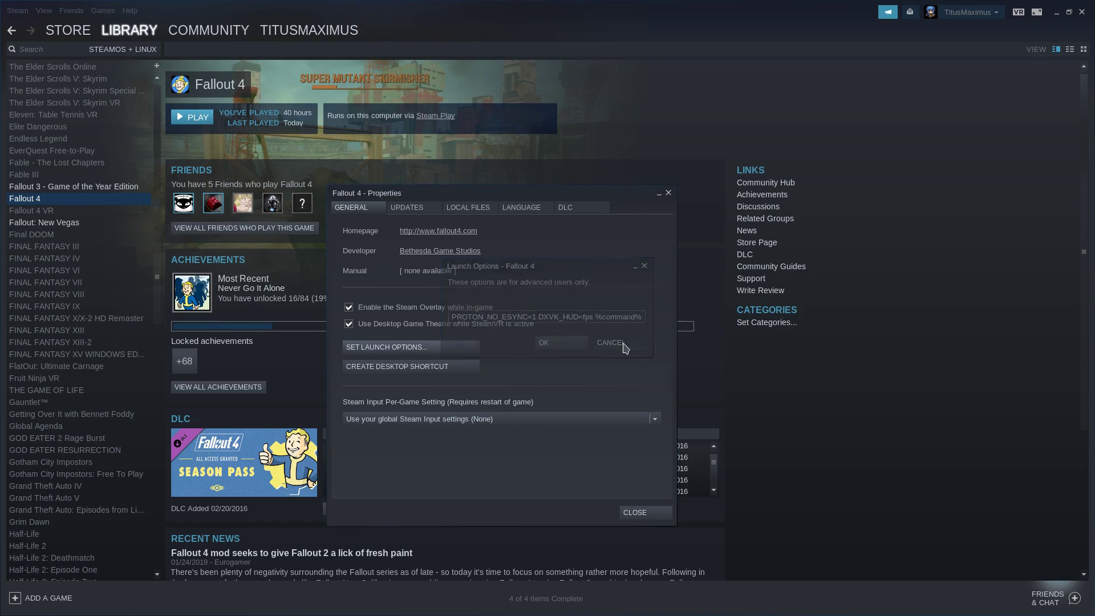
left_click(647, 513)
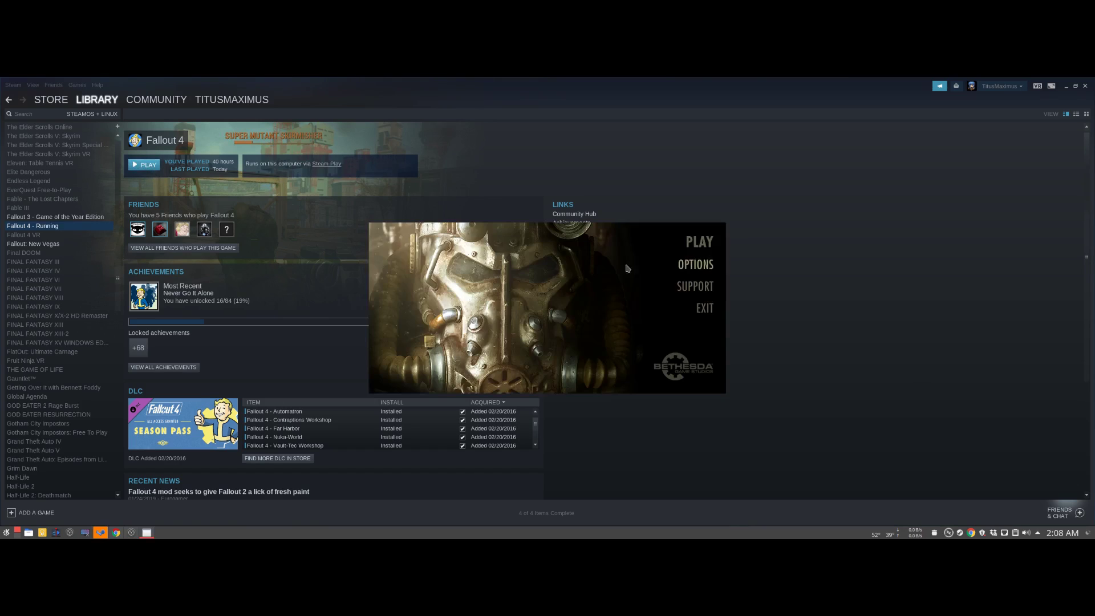
left_click(723, 246)
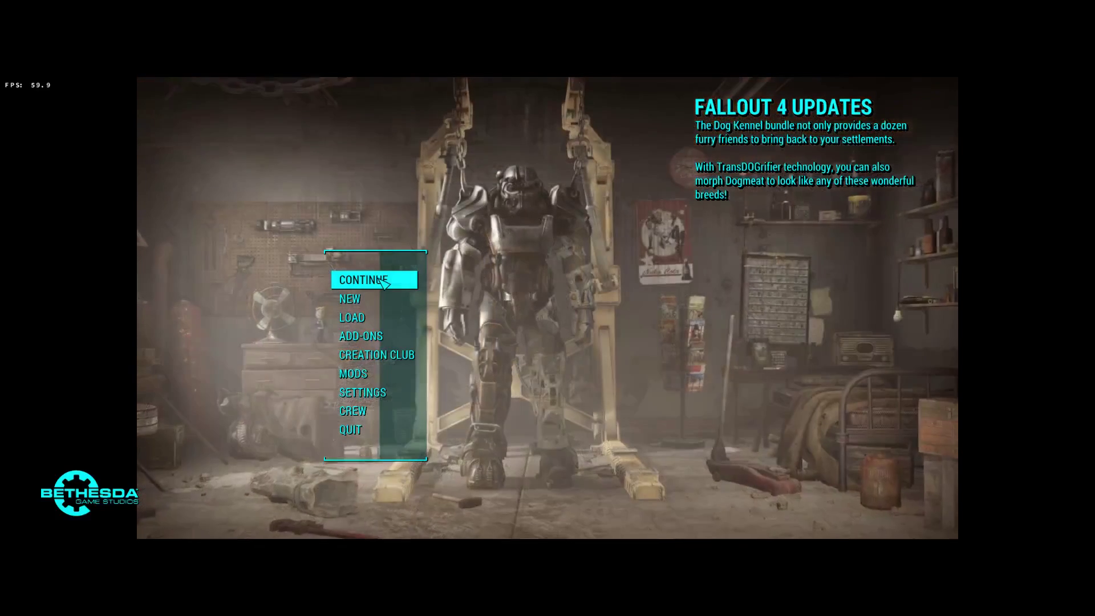
Continue from the most recent save and confirm loading it.
left_click(381, 279)
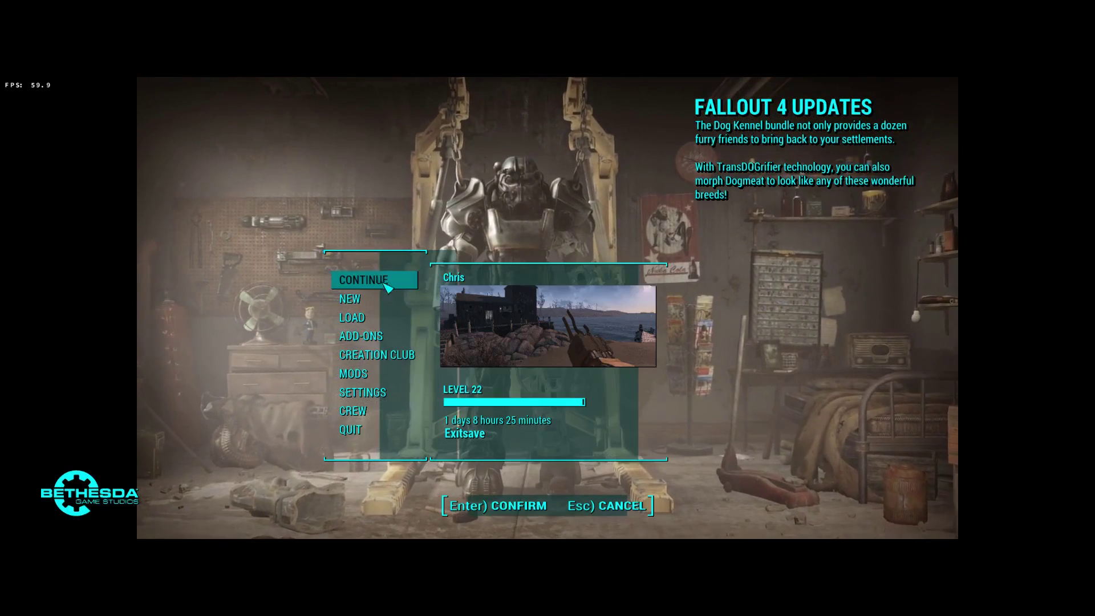
left_click(492, 505)
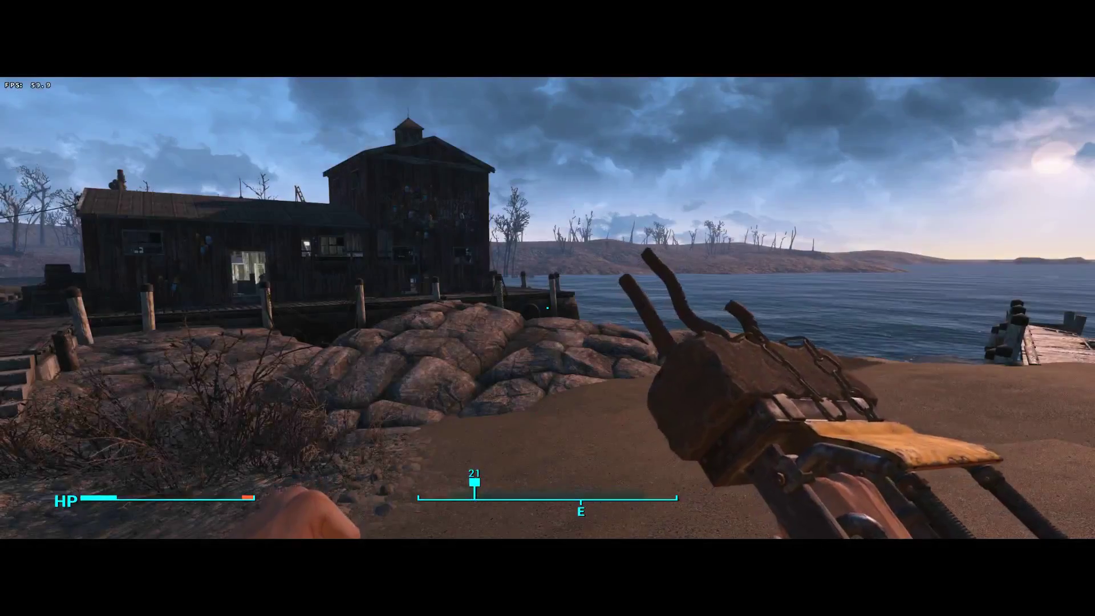
Walk off the dock into the lake and swim over to the dock pilings near shore.
mouse_move(548, 307)
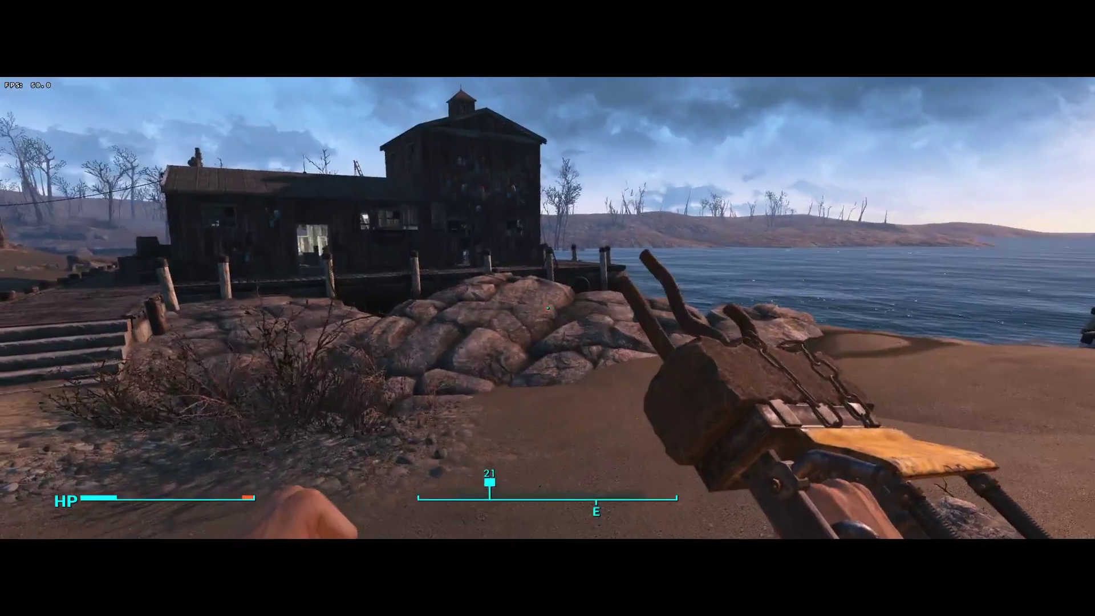
key("w")
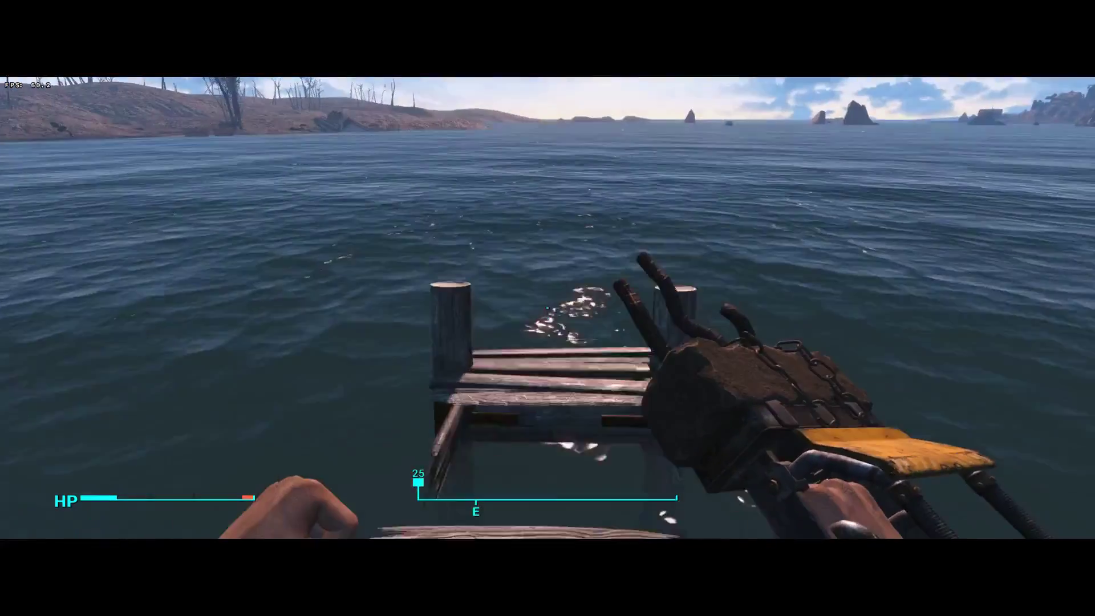
key("w")
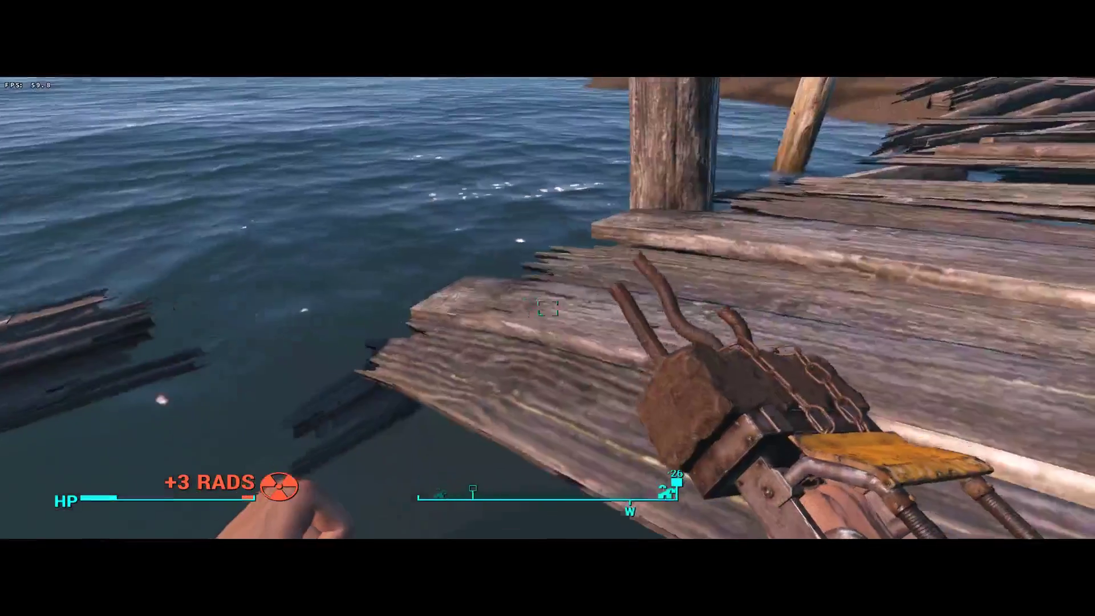
key("w")
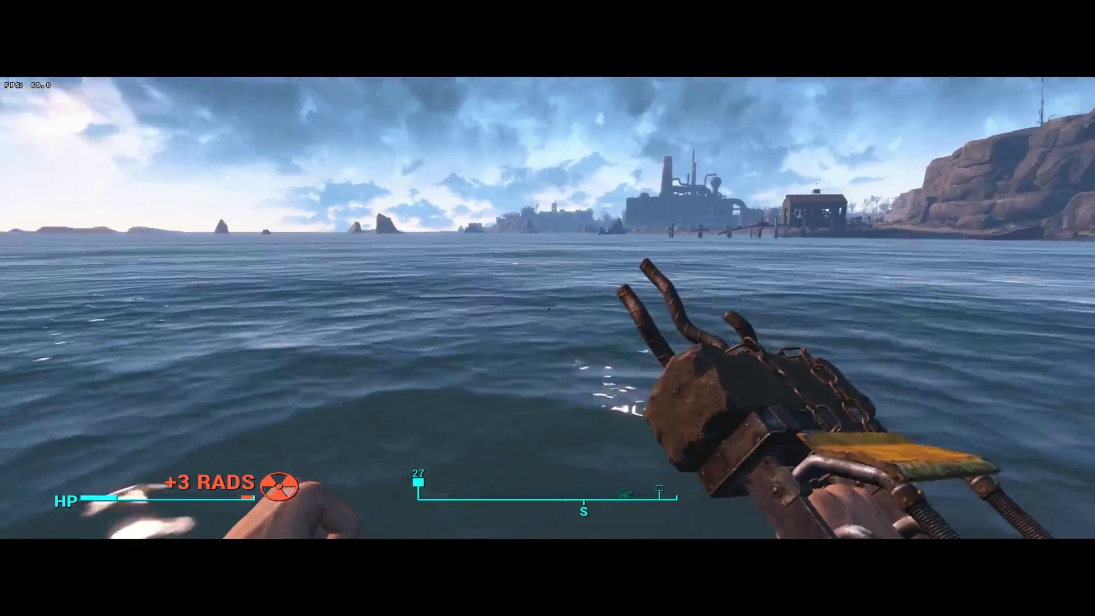
key("w")
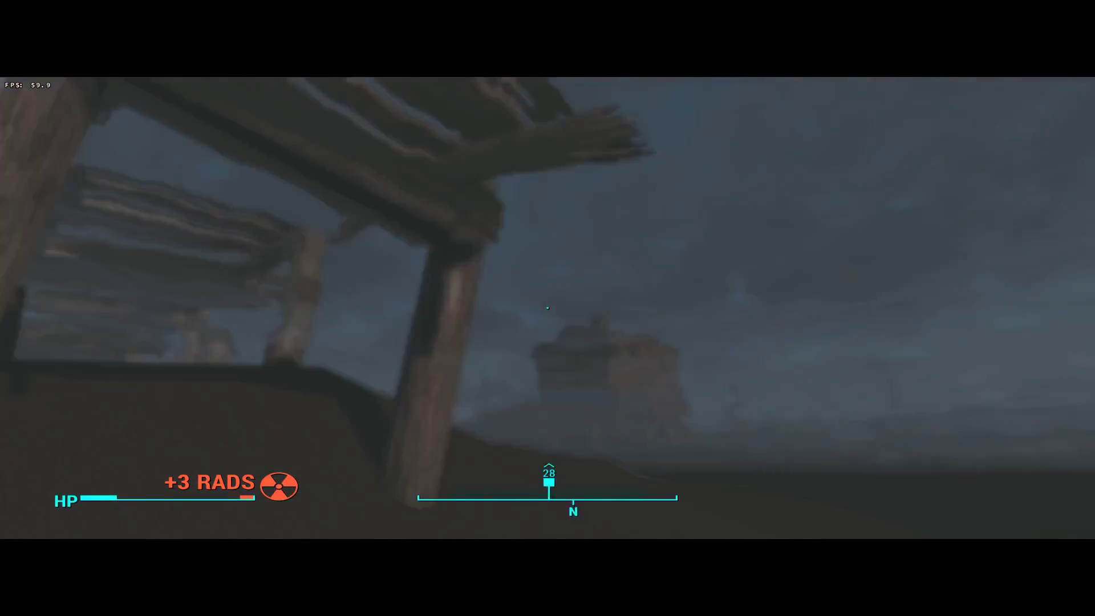
key("w")
key("r")
Walk out onto the beach and across the rocks to the red Nakano Residence door.
key("w")
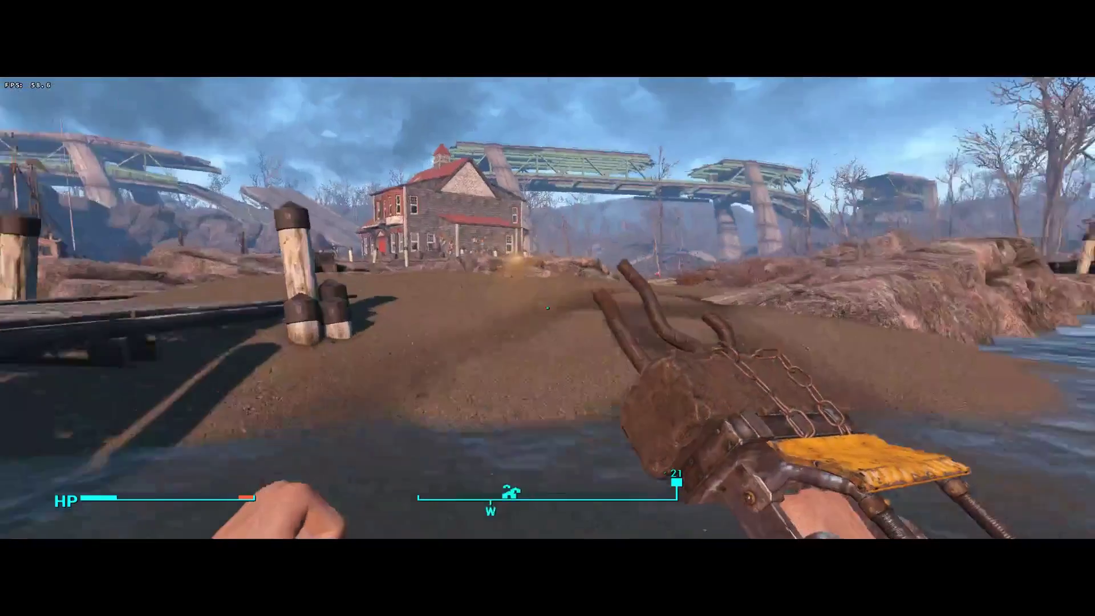
key("w")
key("w")
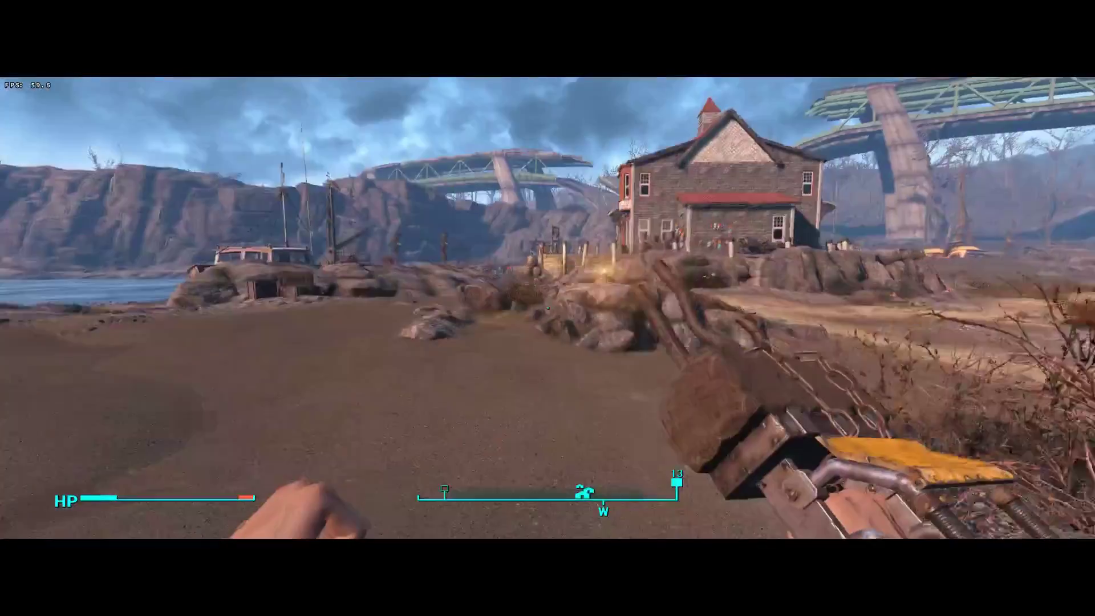
key("w")
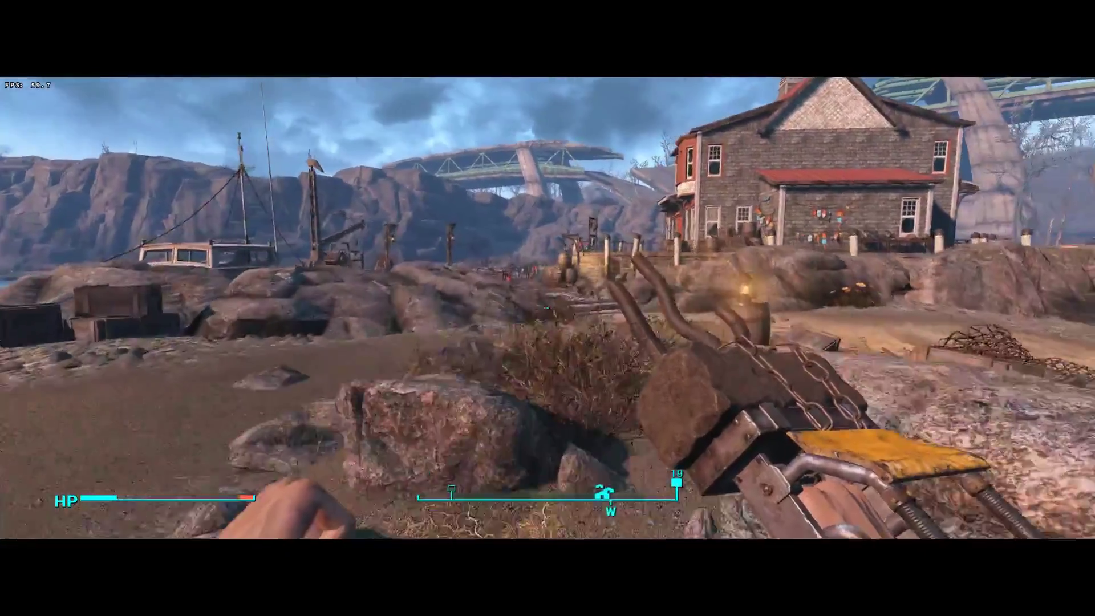
key("w")
key("w")
key("w")
key("w")
key("w")
key("e")
key("w")
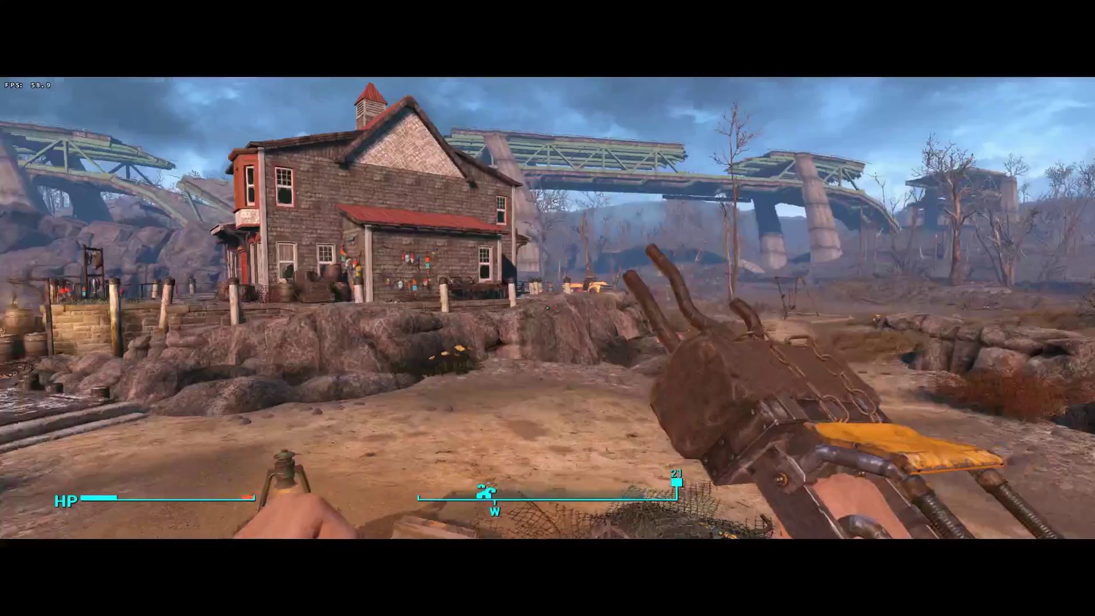
Climb onto the dock, open the red front door, and walk inside up to Kenji Nakano.
key("w")
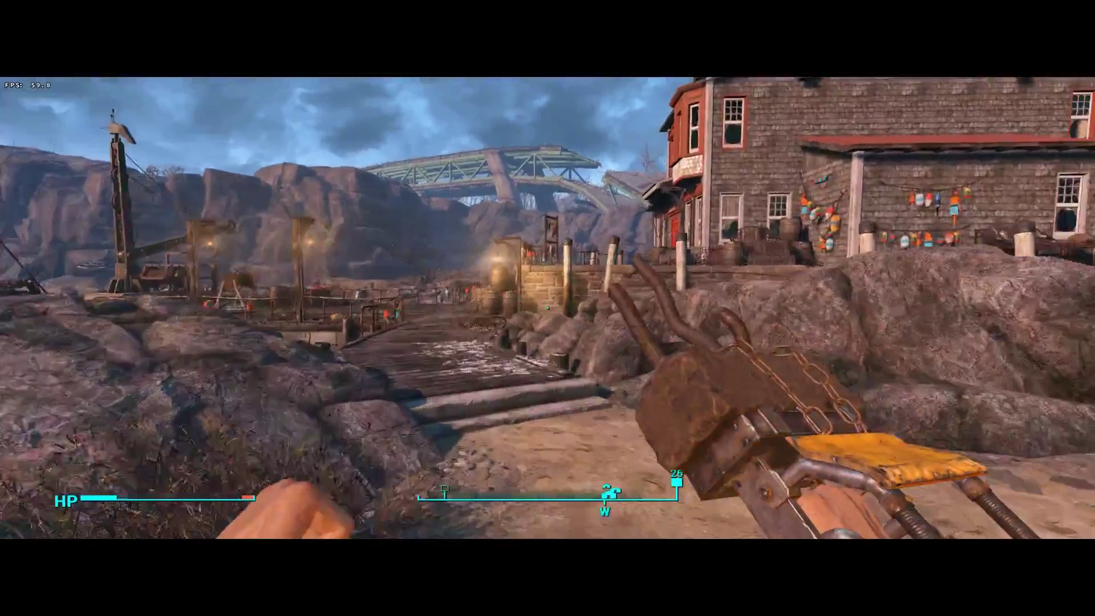
key("w")
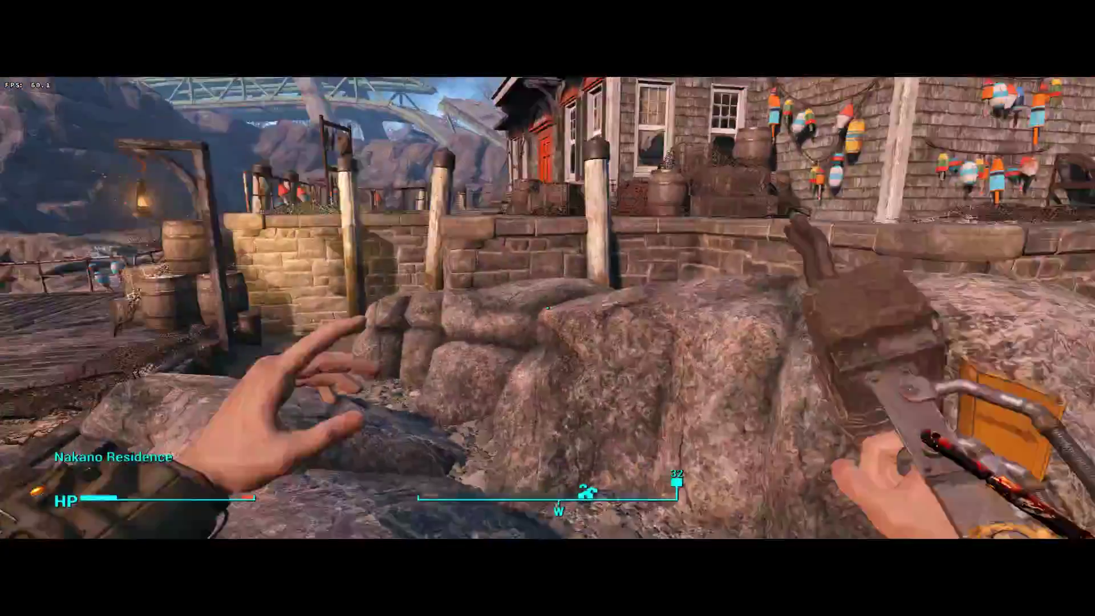
key("w")
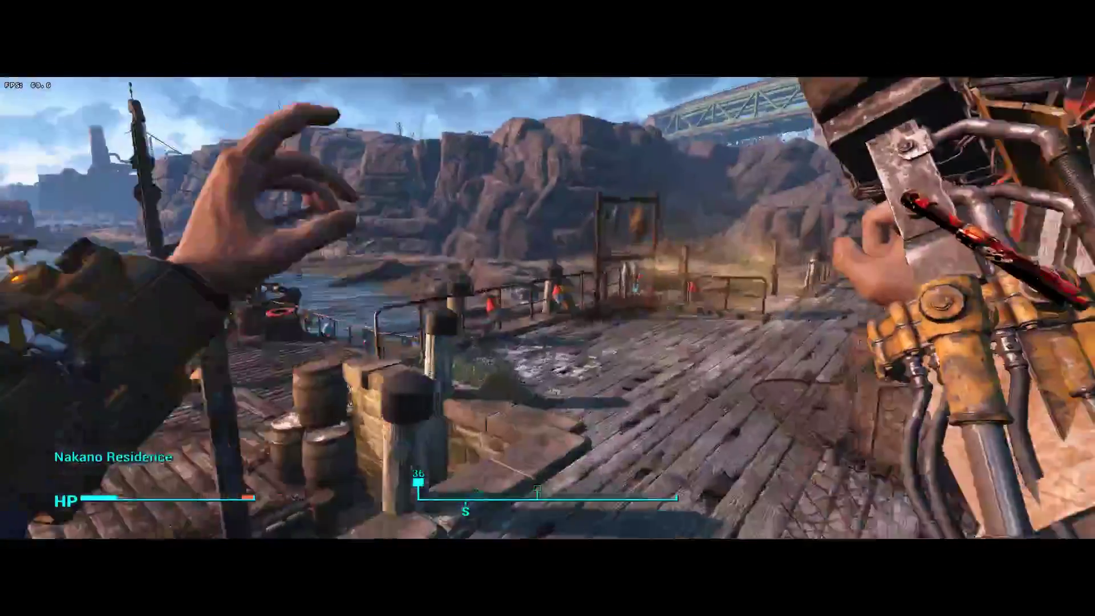
key("w")
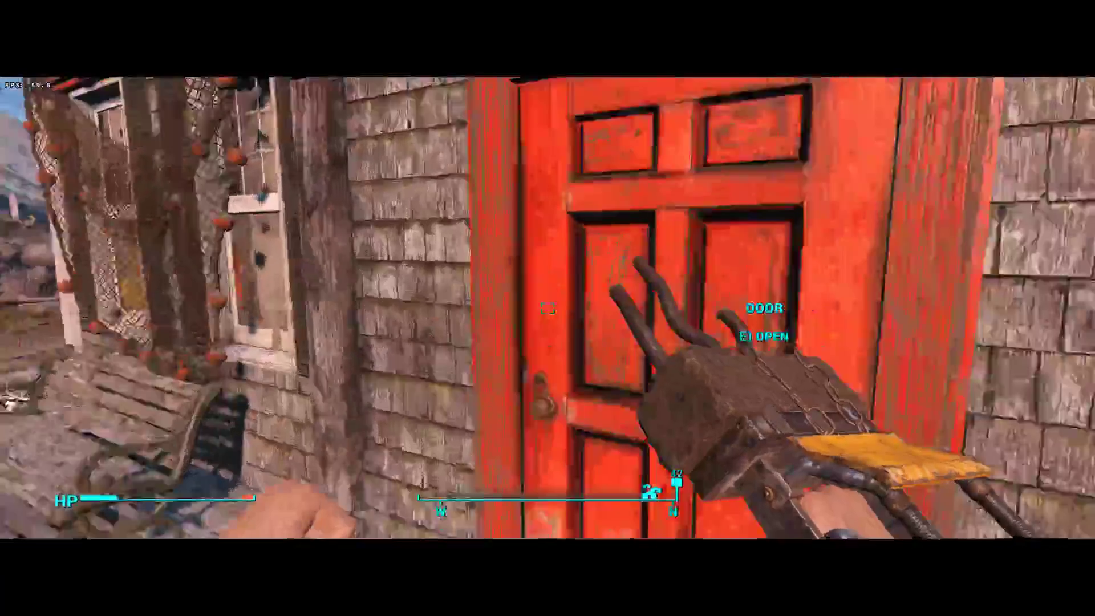
key("e")
key("w")
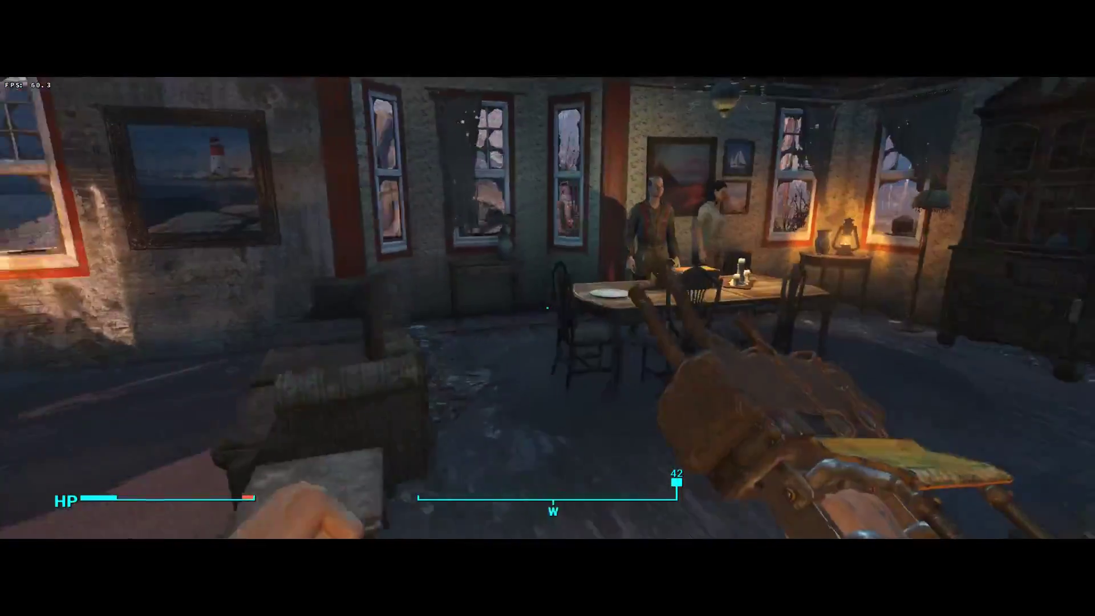
key("w")
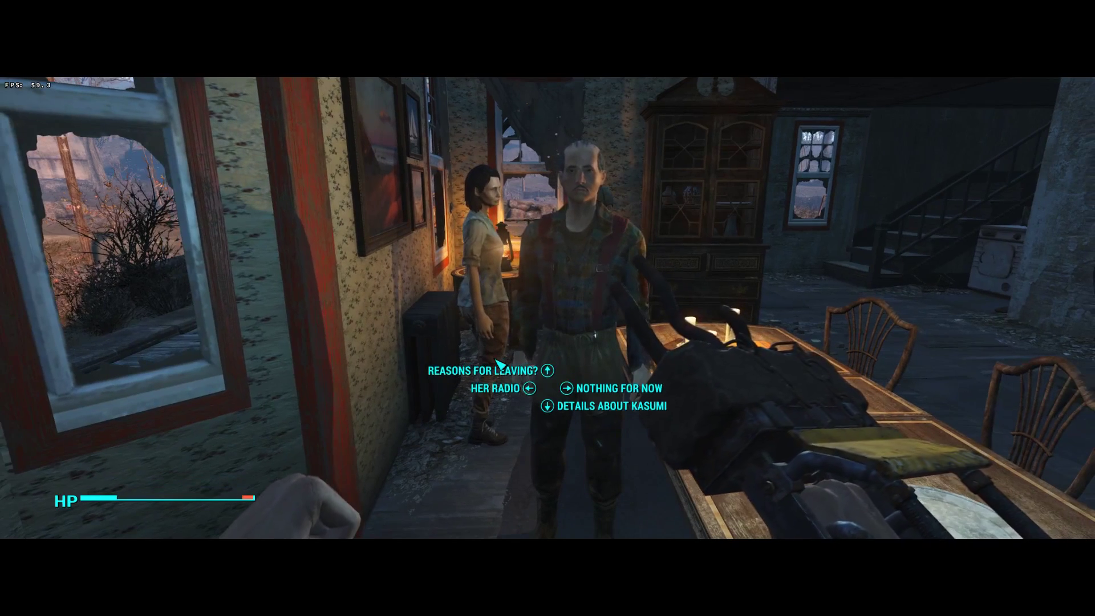
Ask Kenji about Kasumi and her radio, then end the talk with Nothing for now.
left_click(610, 405)
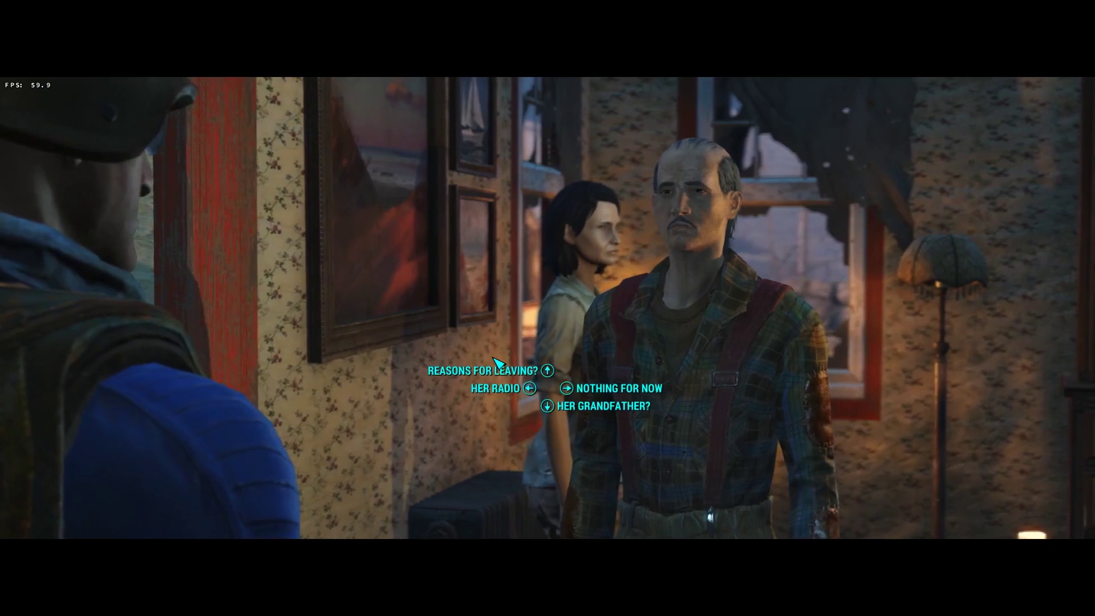
key("e")
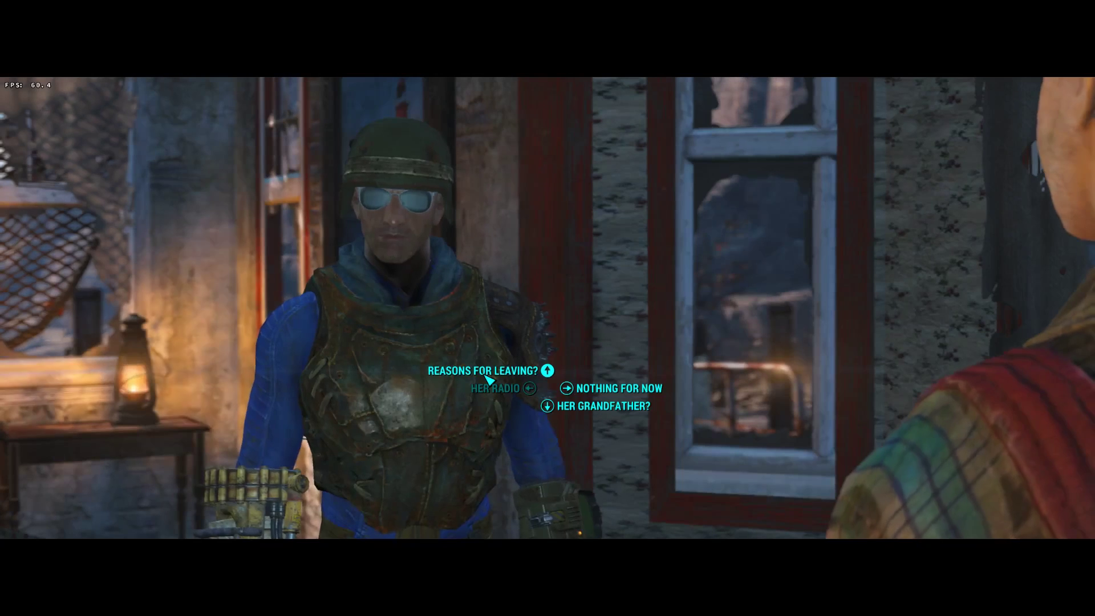
key("d")
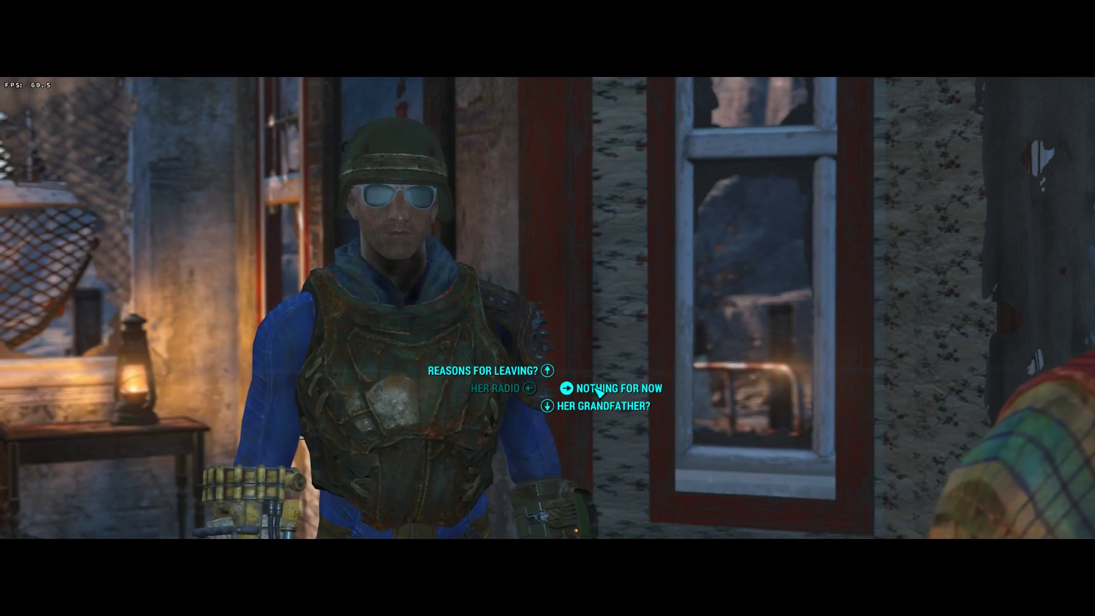
key("d")
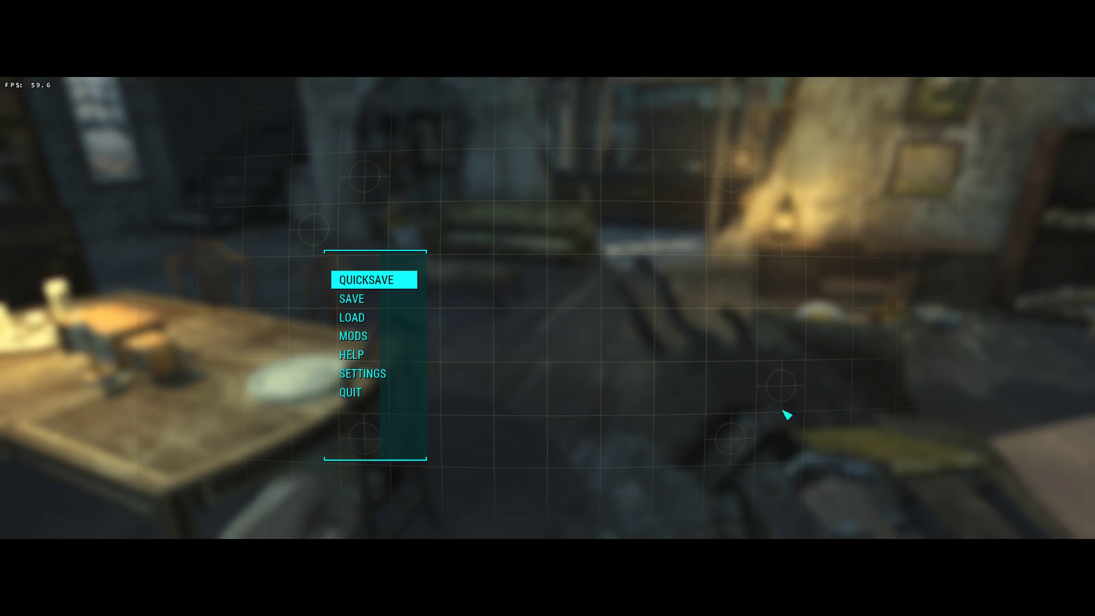
Choose QUIT from the pause menu to bring up the save-and-quit prompt.
left_click(351, 394)
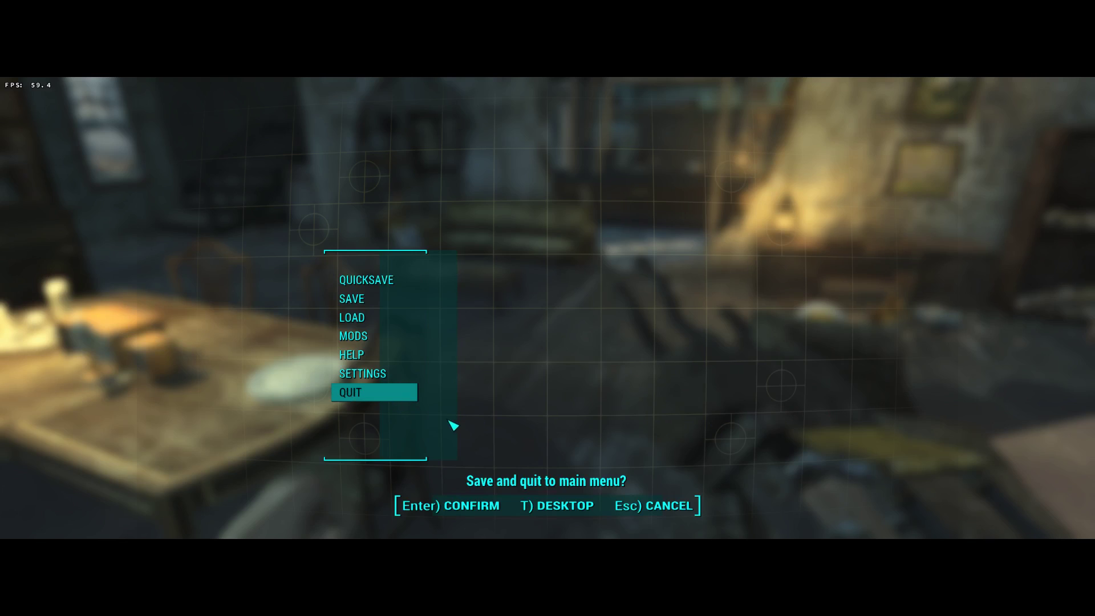